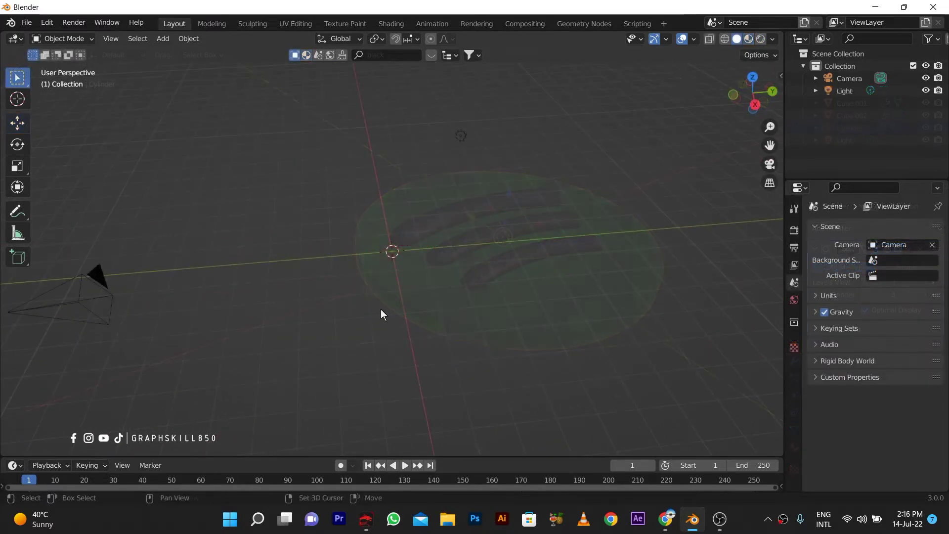
Add the Spotify icon image from the Downloads folder as a reference image.
{"action": "key", "text": "shift+a"}
{"action": "mouse_move", "coordinate": [395, 257]}
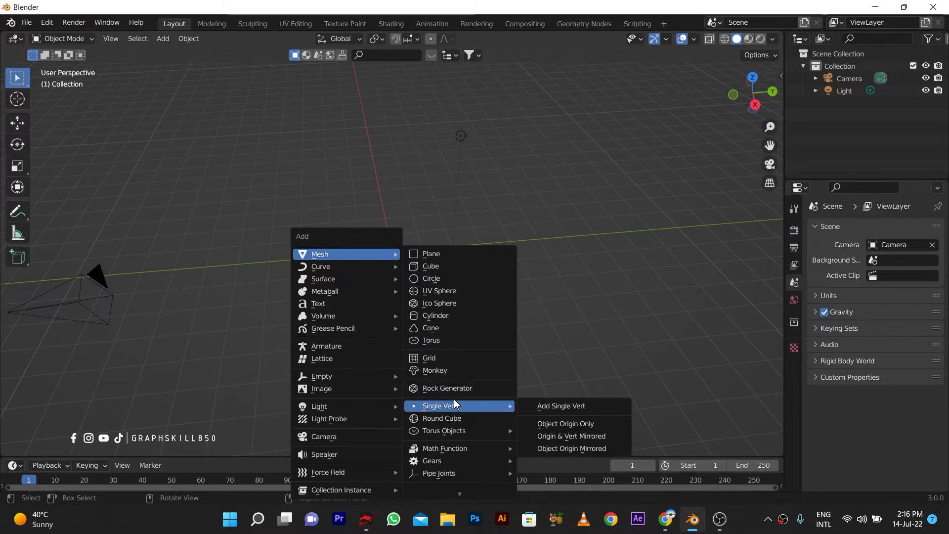
{"action": "mouse_move", "coordinate": [339, 387]}
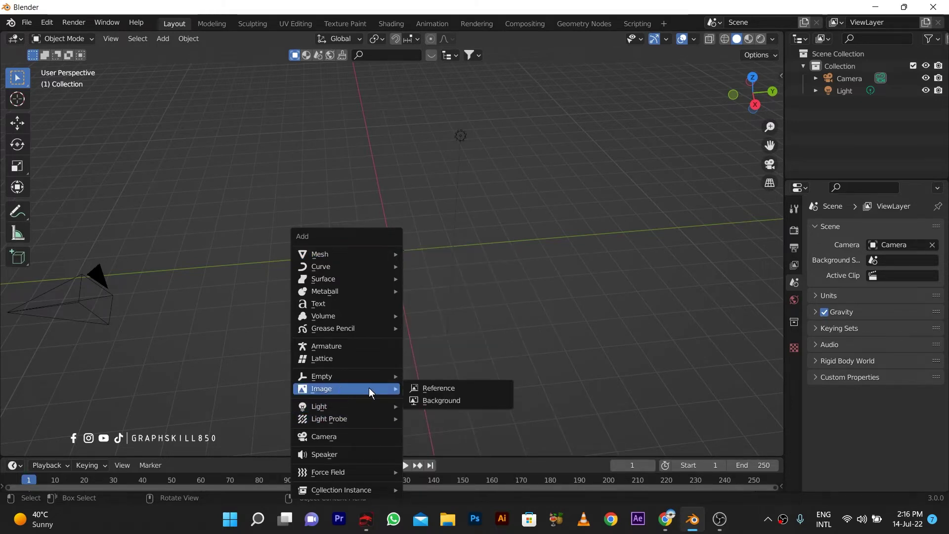
{"action": "left_click", "coordinate": [470, 388]}
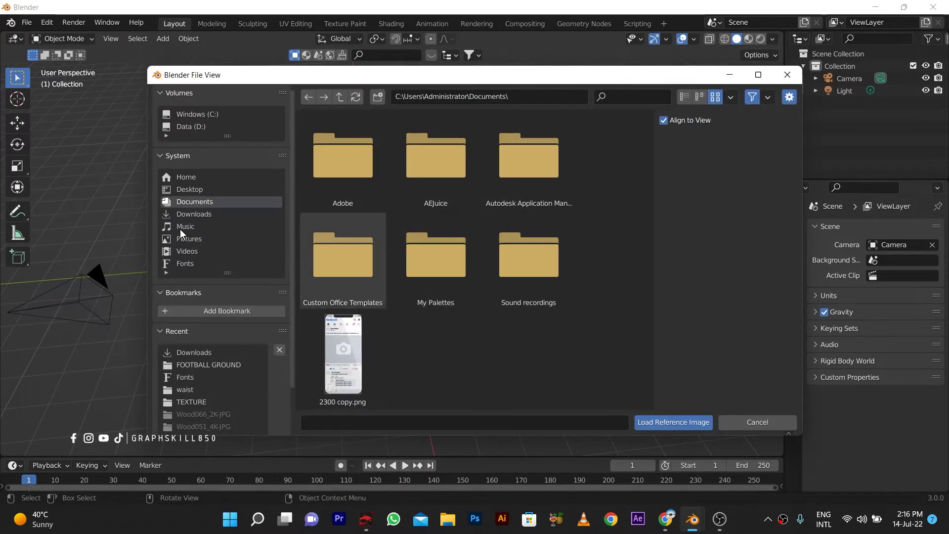
{"action": "left_click", "coordinate": [186, 225]}
{"action": "left_click", "coordinate": [223, 214]}
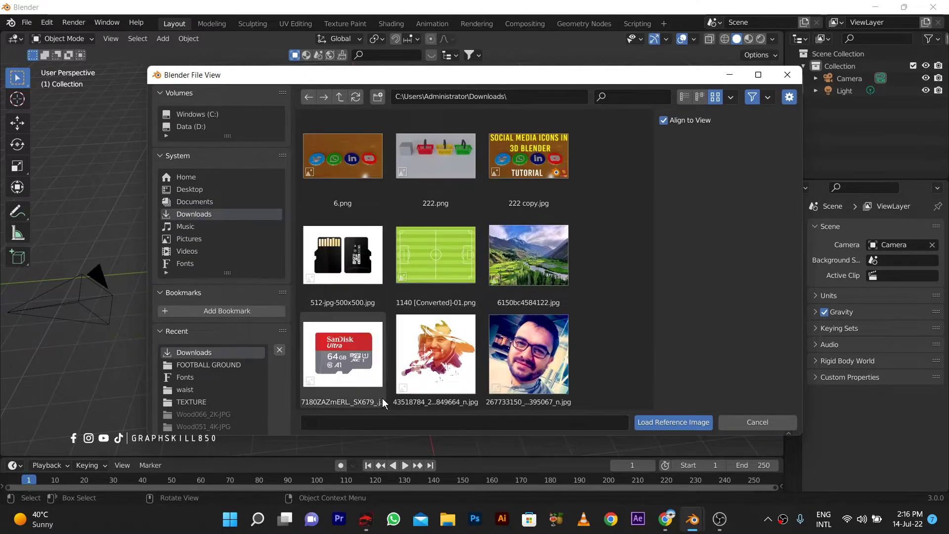
{"action": "scroll", "coordinate": [406, 390], "scroll_direction": "down", "scroll_amount": 12}
{"action": "double_click", "coordinate": [434, 381]}
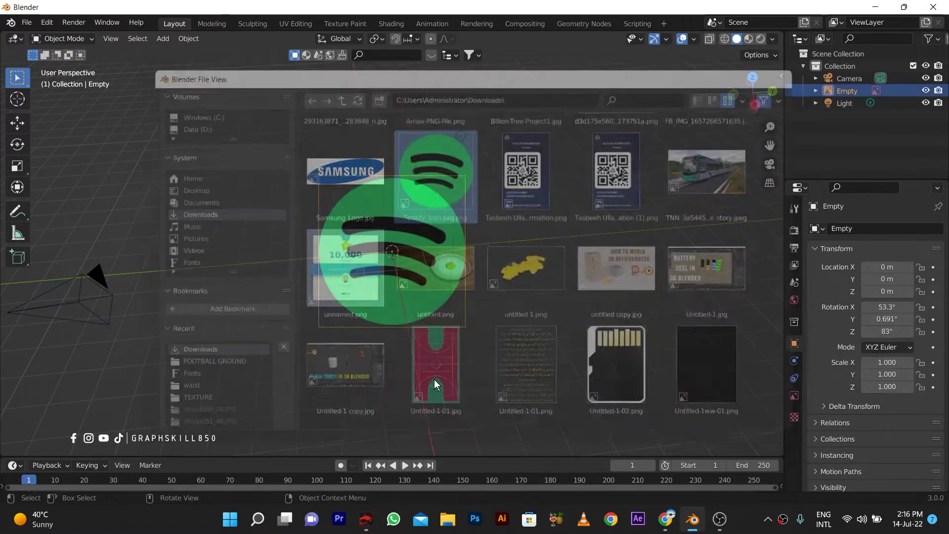
Set the reference image's X, Y and Z rotation to 0° so it lies flat on the grid.
{"action": "left_click", "coordinate": [883, 307]}
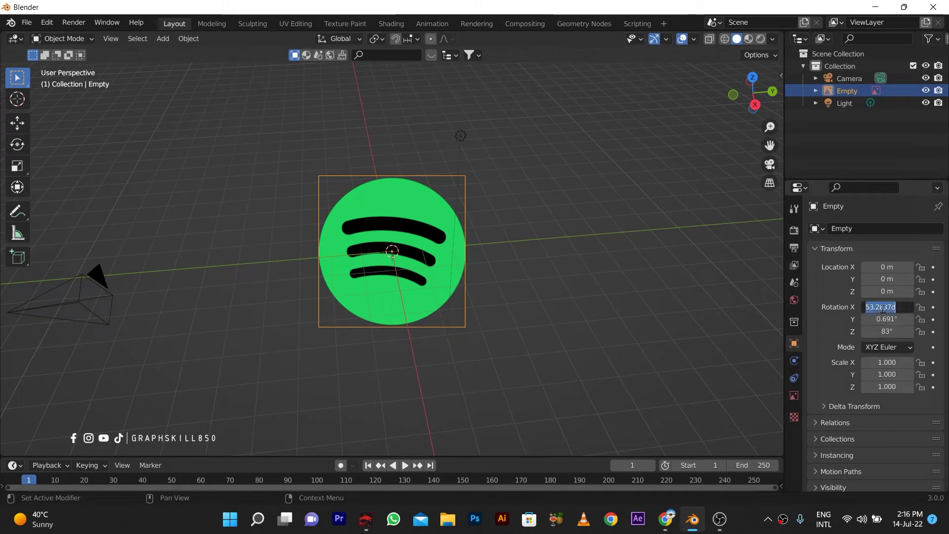
{"action": "key", "text": "Return"}
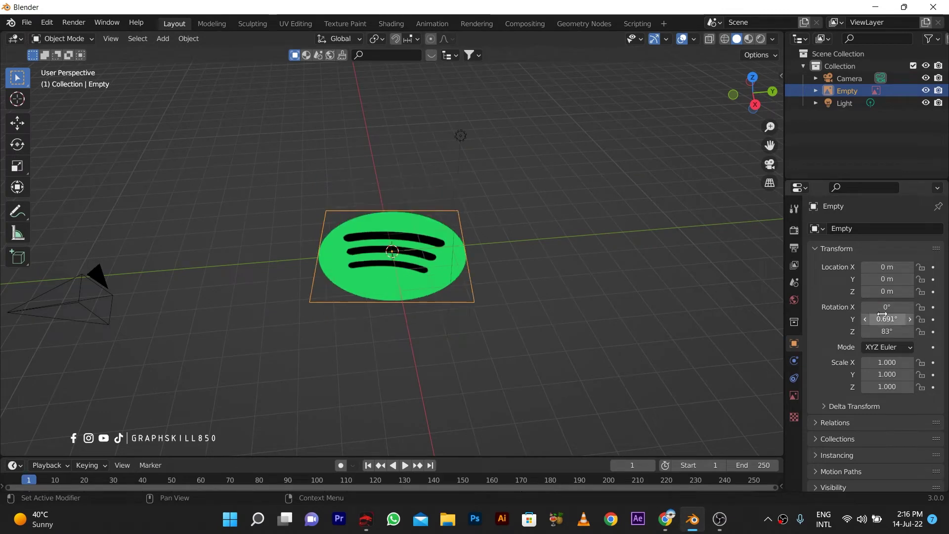
{"action": "left_click", "coordinate": [884, 319]}
{"action": "type", "text": "0"}
{"action": "key", "text": "Return"}
{"action": "left_click", "coordinate": [887, 331]}
{"action": "type", "text": "0"}
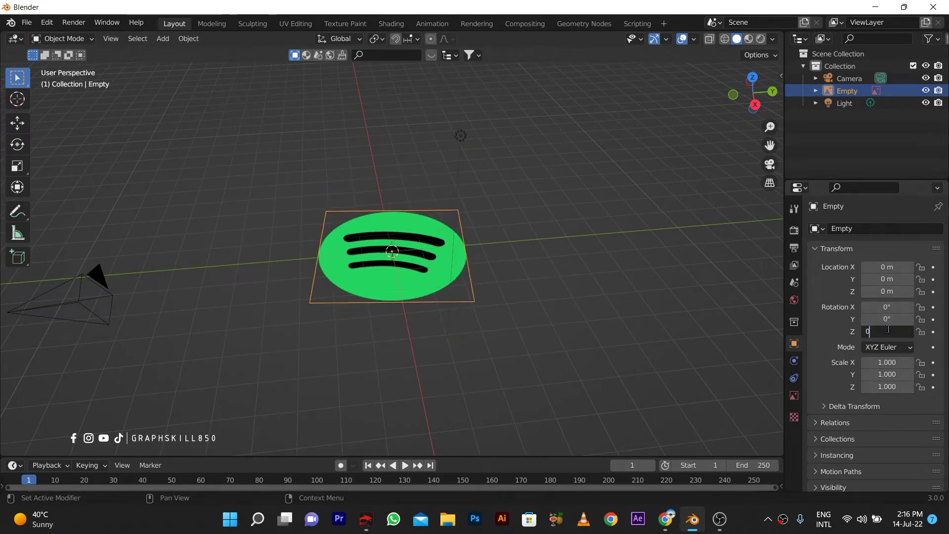
{"action": "key", "text": "Return"}
Add a cube mesh over the centre of the logo in top orthographic view.
{"action": "key", "text": "KP_7"}
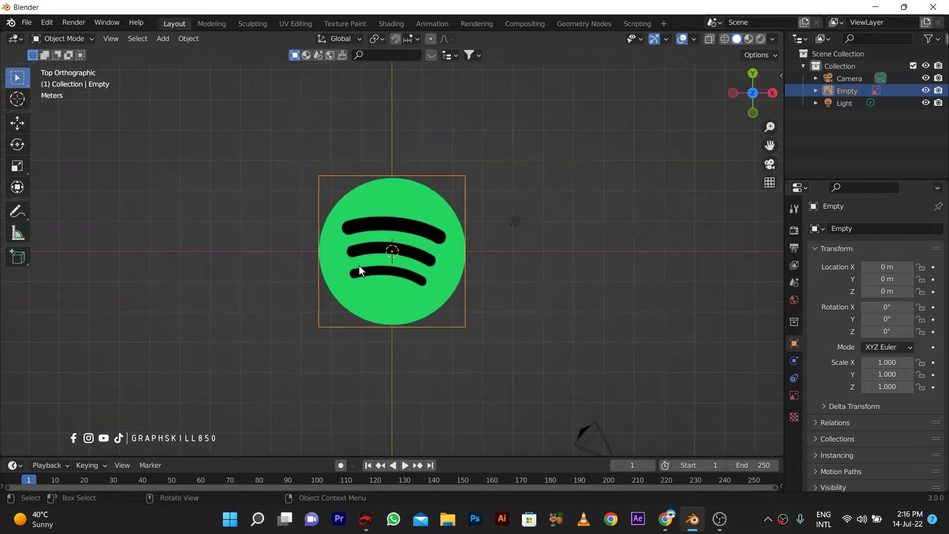
{"action": "middle_click_drag", "start_coordinate": [366, 283], "coordinate": [431, 279], "text": "shift"}
{"action": "scroll", "coordinate": [431, 272], "scroll_direction": "up", "scroll_amount": 3}
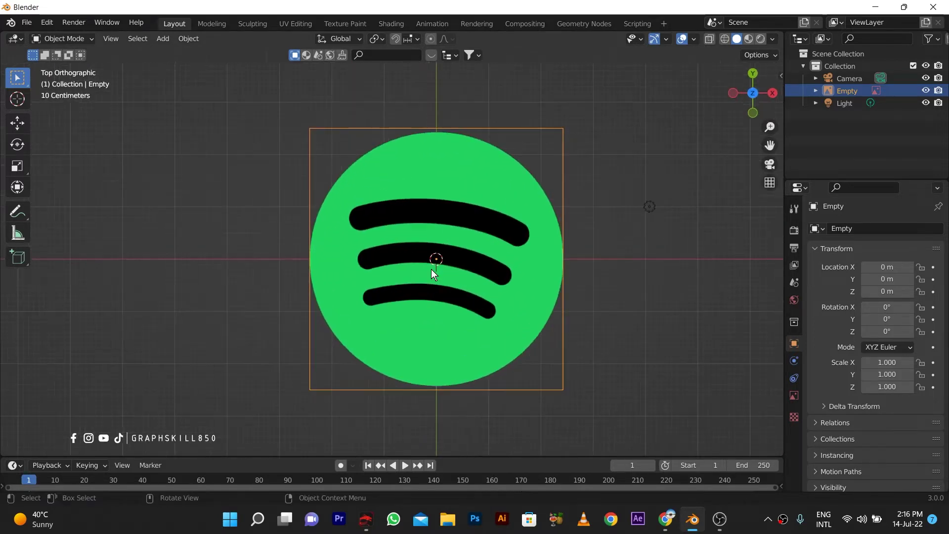
{"action": "scroll", "coordinate": [424, 228], "scroll_direction": "up", "scroll_amount": 1}
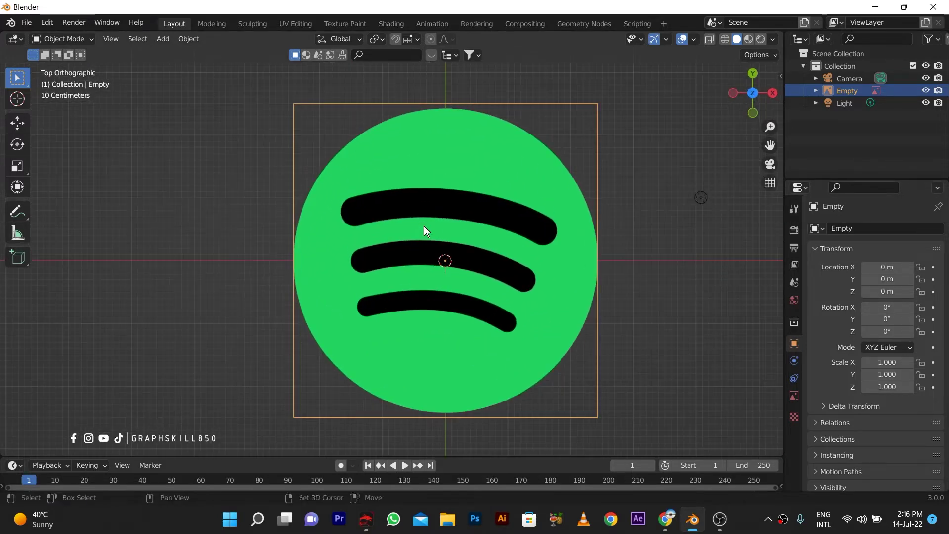
{"action": "key", "text": "shift+a"}
{"action": "mouse_move", "coordinate": [405, 99]}
{"action": "mouse_move", "coordinate": [377, 92]}
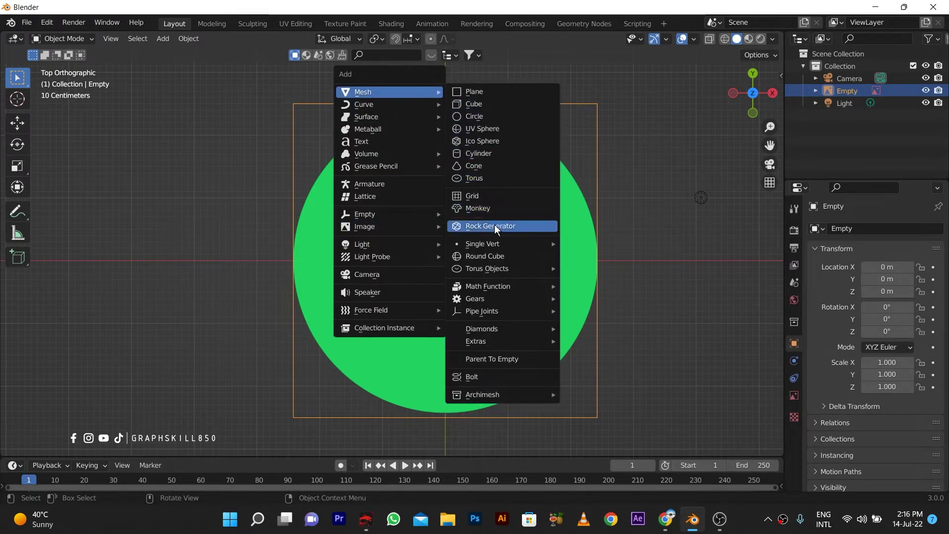
{"action": "left_click", "coordinate": [497, 104]}
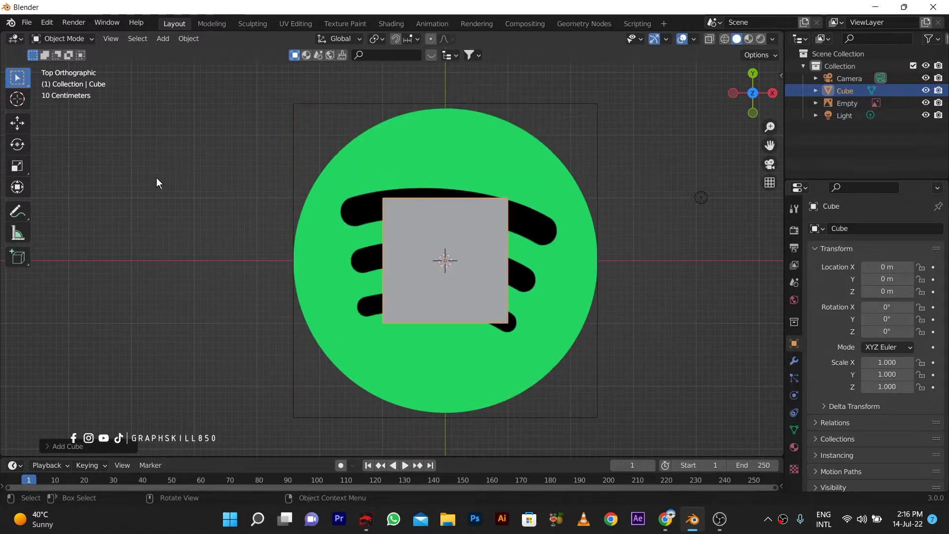
Move the cube up along Y onto the logo's uppermost bar and scale it uniformly to about 0.272.
{"action": "left_click", "coordinate": [21, 129]}
{"action": "left_click_drag", "start_coordinate": [443, 238], "coordinate": [439, 178]}
{"action": "key", "text": "s"}
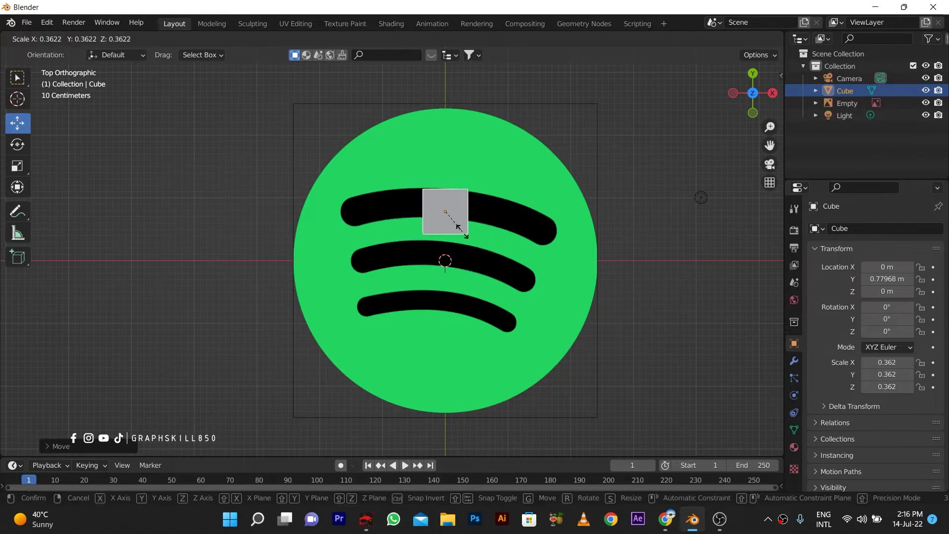
{"action": "left_click", "coordinate": [458, 227]}
Place the cube over the left end of the uppermost bar and rotate it about 14.1° around Z to match the slant.
{"action": "scroll", "coordinate": [440, 221], "scroll_direction": "up", "scroll_amount": 3}
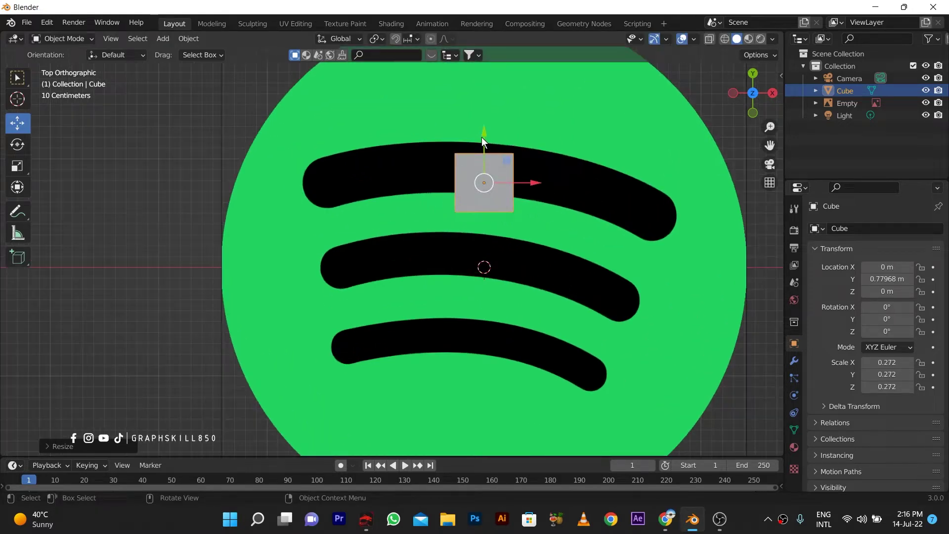
{"action": "left_click_drag", "start_coordinate": [481, 138], "coordinate": [482, 123]}
{"action": "left_click_drag", "start_coordinate": [512, 169], "coordinate": [323, 172]}
{"action": "left_click", "coordinate": [16, 144]}
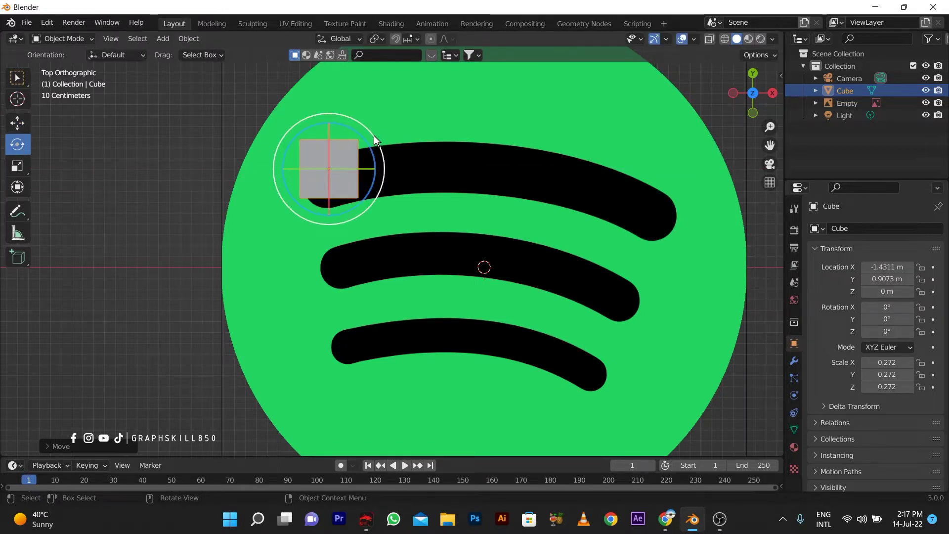
{"action": "mouse_move", "coordinate": [373, 136]}
{"action": "left_mouse_down"}
{"action": "mouse_move", "coordinate": [364, 117]}
{"action": "mouse_move", "coordinate": [335, 149]}
{"action": "left_mouse_up"}
{"action": "left_click", "coordinate": [17, 122]}
Switch the viewport to wireframe shading so the reference shows through the cube.
{"action": "left_click", "coordinate": [751, 39]}
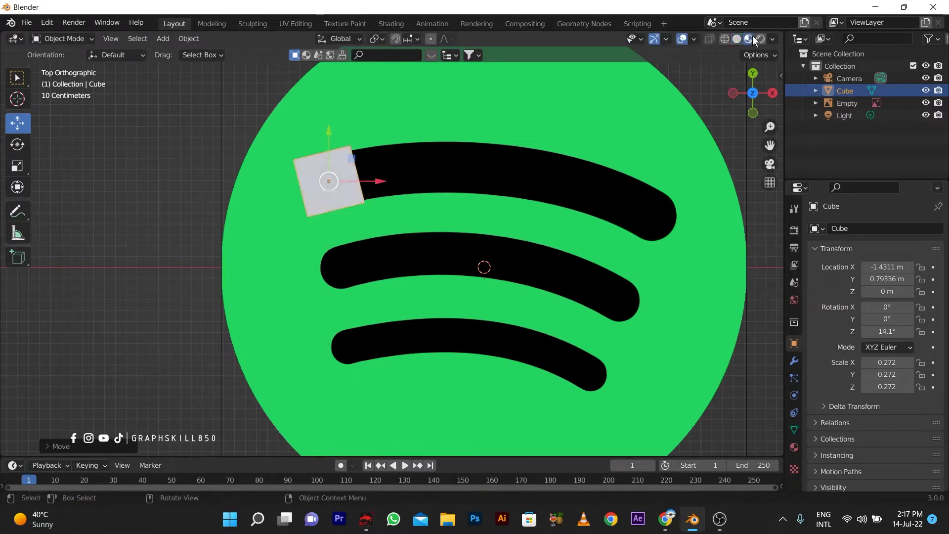
{"action": "left_click", "coordinate": [730, 38]}
{"action": "scroll", "coordinate": [357, 197], "scroll_direction": "up", "scroll_amount": 2}
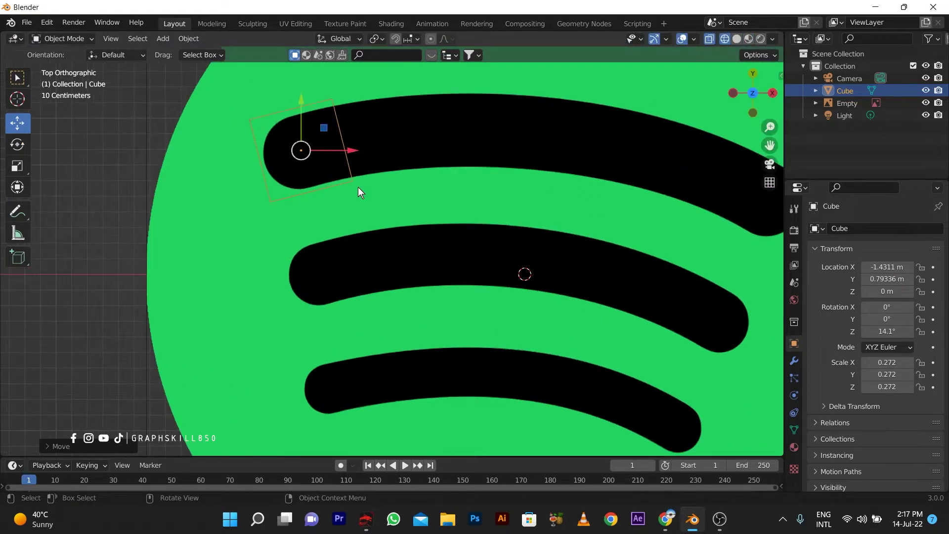
In Edit Mode, extrude the cube's face that points along the uppermost bar by two segments following the curve.
{"action": "key", "text": "Tab"}
{"action": "middle_click_drag", "start_coordinate": [358, 193], "coordinate": [167, 56]}
{"action": "left_click", "coordinate": [129, 42]}
{"action": "left_click", "coordinate": [464, 200]}
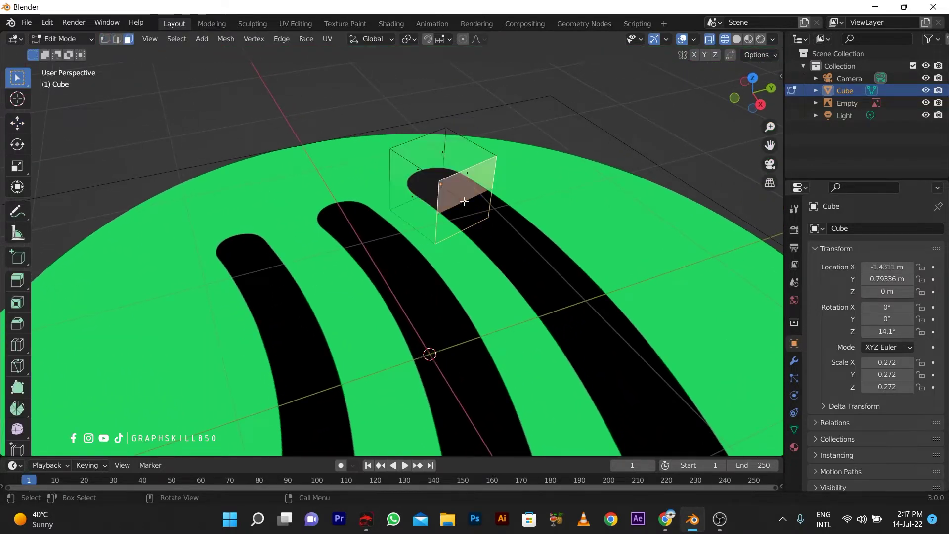
{"action": "key", "text": "KP_7"}
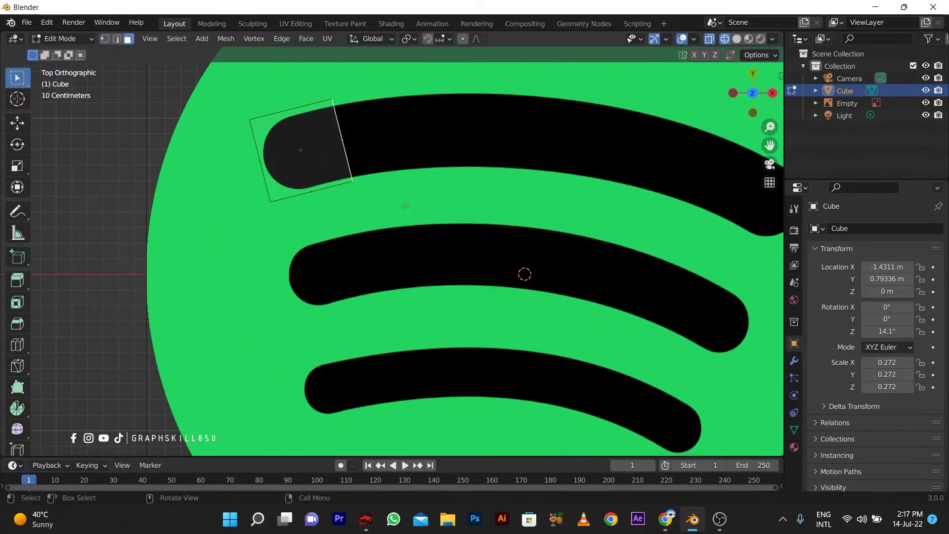
{"action": "right_click", "coordinate": [390, 122], "text": "ctrl"}
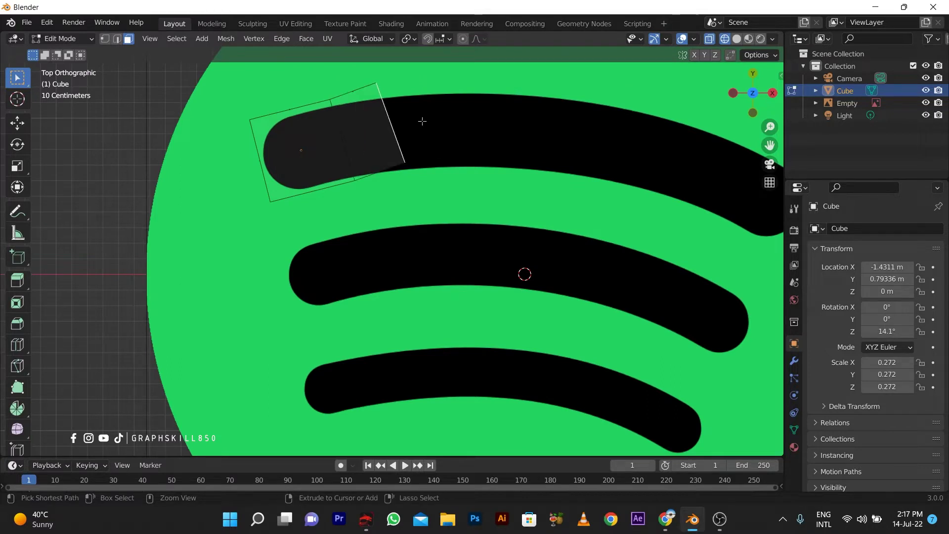
{"action": "key", "text": "ctrl+z"}
{"action": "right_click", "coordinate": [391, 130], "text": "ctrl"}
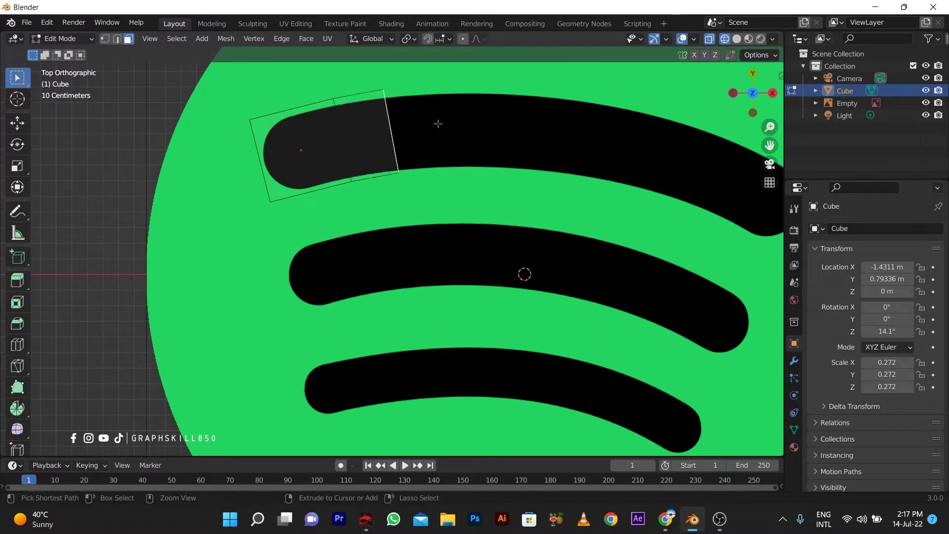
{"action": "right_click", "coordinate": [458, 122], "text": "ctrl"}
{"action": "scroll", "coordinate": [458, 123], "scroll_direction": "down", "scroll_amount": 1}
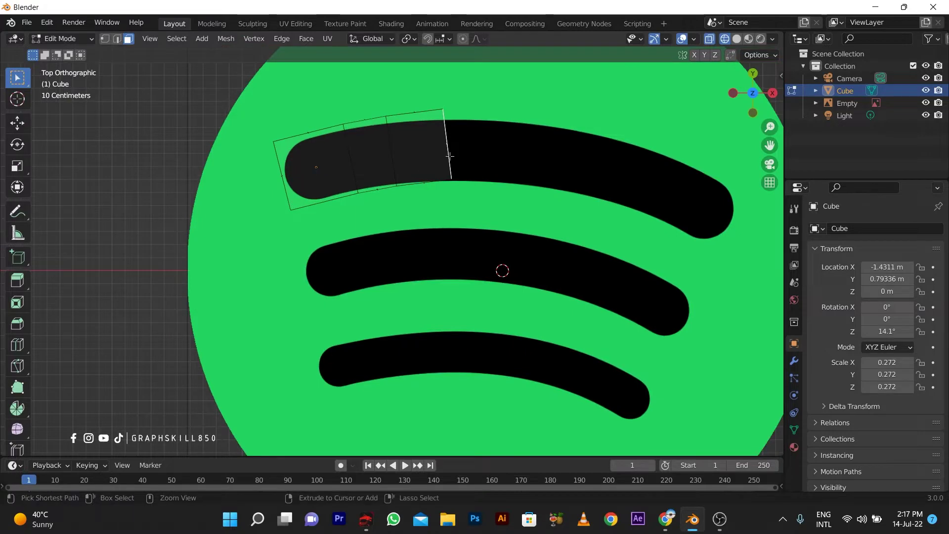
Extrude six more segments along the uppermost bar until the mesh covers its right end.
{"action": "right_click", "coordinate": [493, 153], "text": "ctrl"}
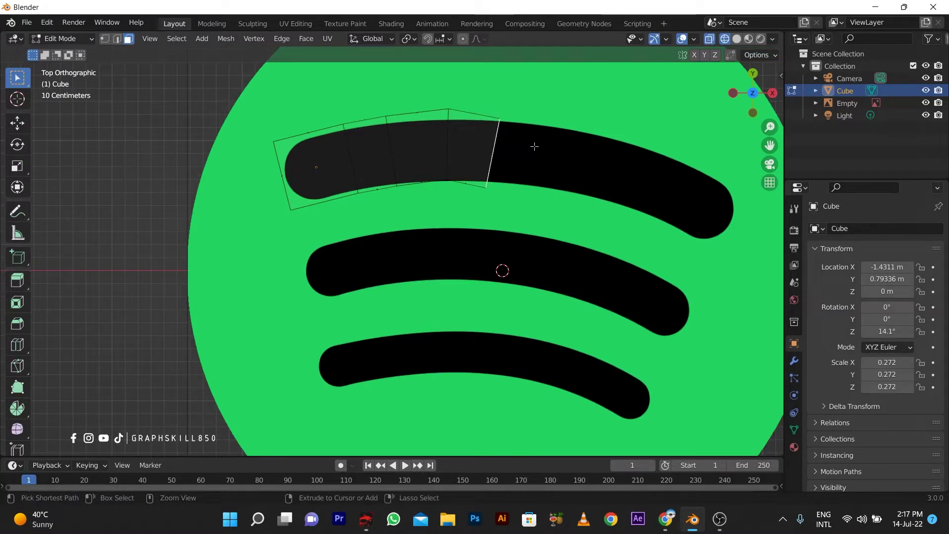
{"action": "key", "text": "ctrl+z"}
{"action": "right_click", "coordinate": [495, 143], "text": "ctrl"}
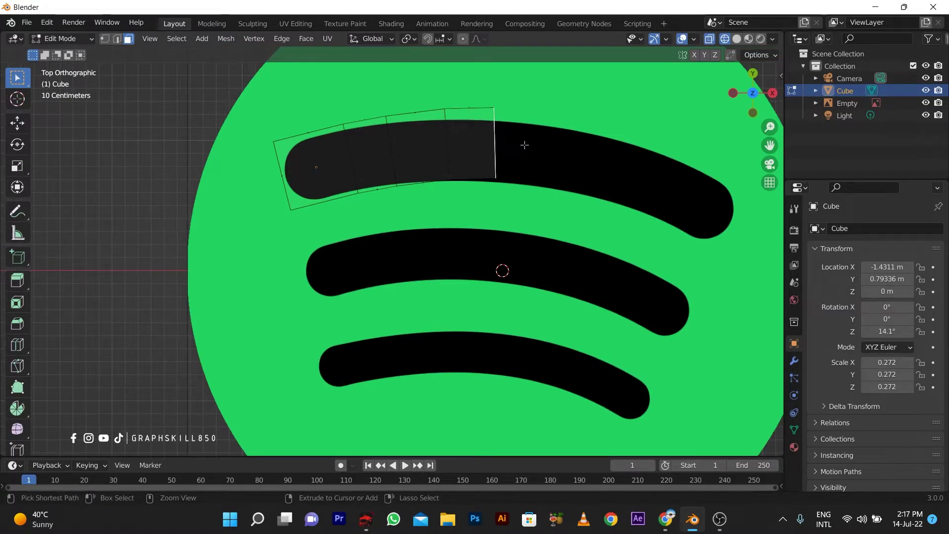
{"action": "right_click", "coordinate": [544, 150], "text": "ctrl"}
{"action": "right_click", "coordinate": [601, 163], "text": "ctrl"}
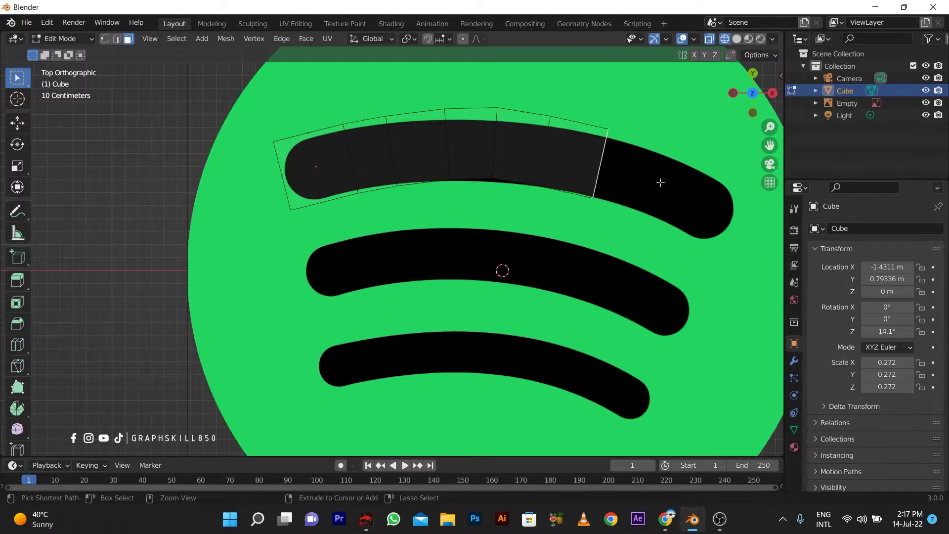
{"action": "right_click", "coordinate": [663, 183], "text": "ctrl"}
{"action": "right_click", "coordinate": [711, 203], "text": "ctrl"}
{"action": "right_click", "coordinate": [731, 213], "text": "ctrl"}
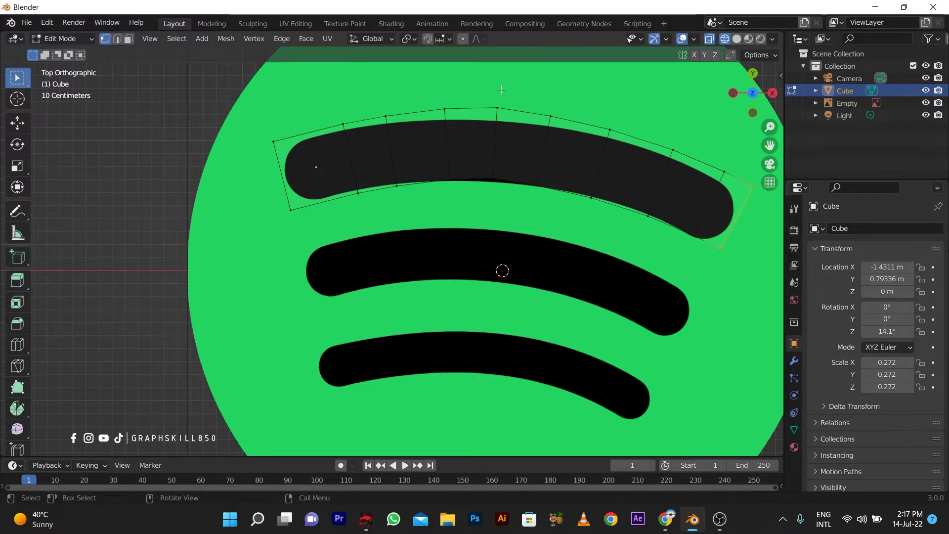
Select the middle edge loop and the two loops left of it in turn, lowering each slightly to fit the bar's curve.
{"action": "left_click", "coordinate": [488, 145], "text": "alt"}
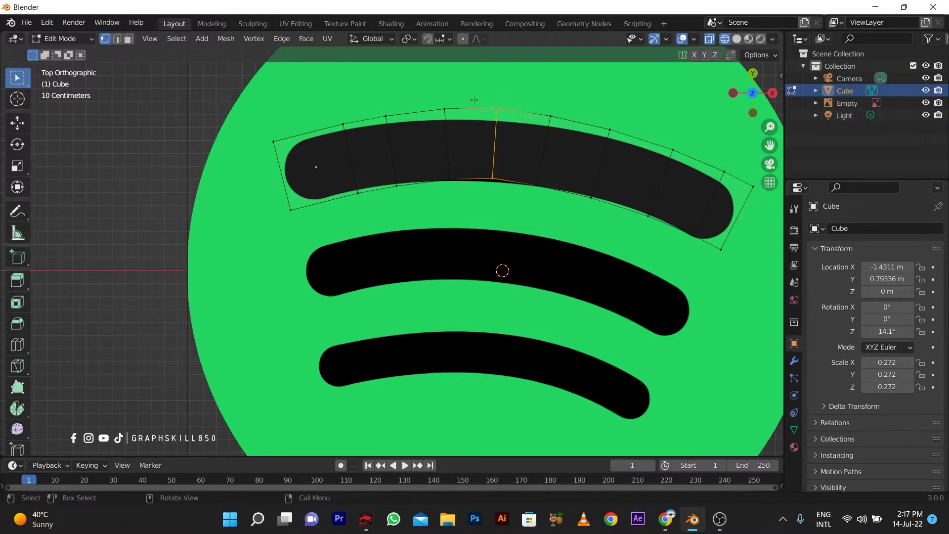
{"action": "left_click", "coordinate": [17, 123]}
{"action": "left_click_drag", "start_coordinate": [493, 113], "coordinate": [489, 115]}
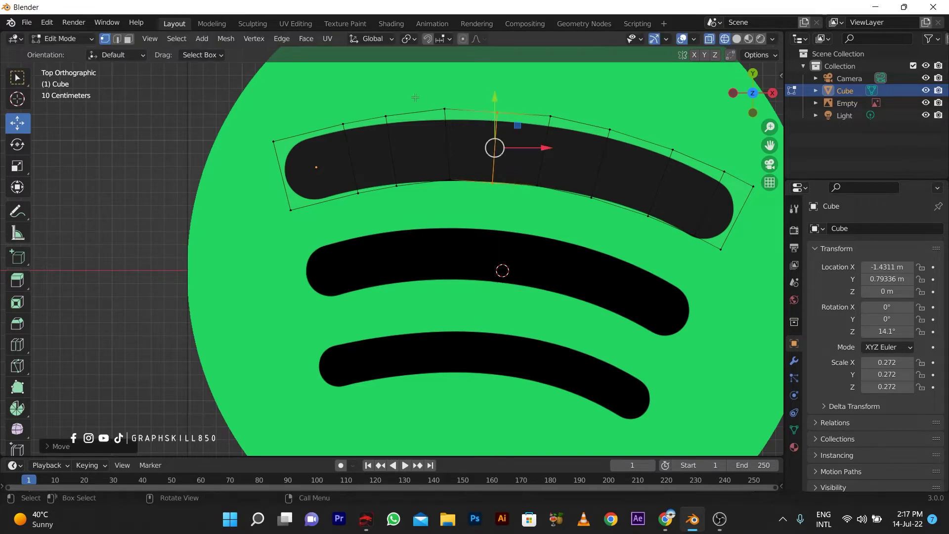
{"action": "left_click_drag", "start_coordinate": [413, 111], "coordinate": [458, 186]}
{"action": "left_click_drag", "start_coordinate": [445, 115], "coordinate": [445, 119]}
{"action": "left_click", "coordinate": [390, 137]}
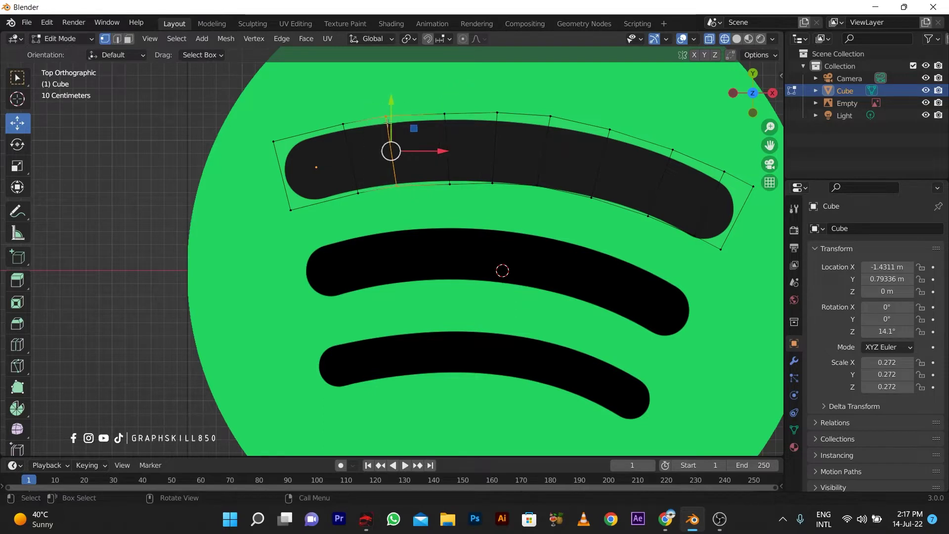
{"action": "left_click_drag", "start_coordinate": [388, 122], "coordinate": [388, 123]}
Nudge the next two edge loops right of the middle to fit the bar's curve, and return to Object Mode.
{"action": "left_click", "coordinate": [553, 136]}
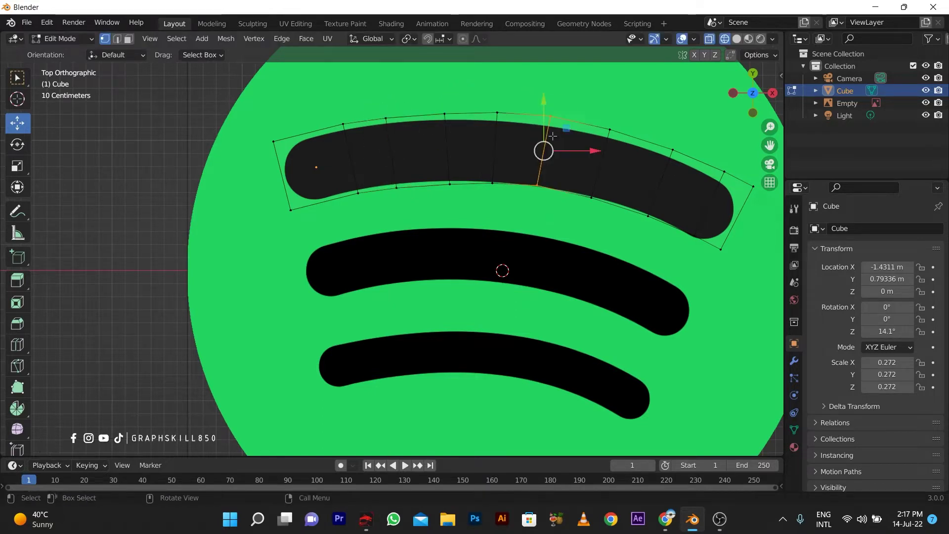
{"action": "left_click_drag", "start_coordinate": [553, 136], "coordinate": [550, 139]}
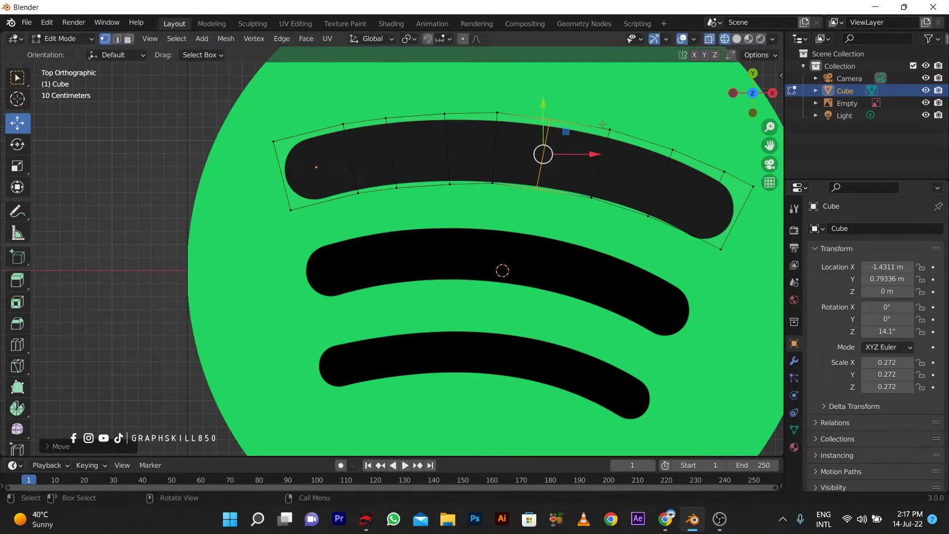
{"action": "left_click", "coordinate": [601, 164]}
{"action": "left_click_drag", "start_coordinate": [601, 164], "coordinate": [600, 164]}
{"action": "scroll", "coordinate": [584, 175], "scroll_direction": "down", "scroll_amount": 2}
{"action": "scroll", "coordinate": [519, 198], "scroll_direction": "up", "scroll_amount": 2}
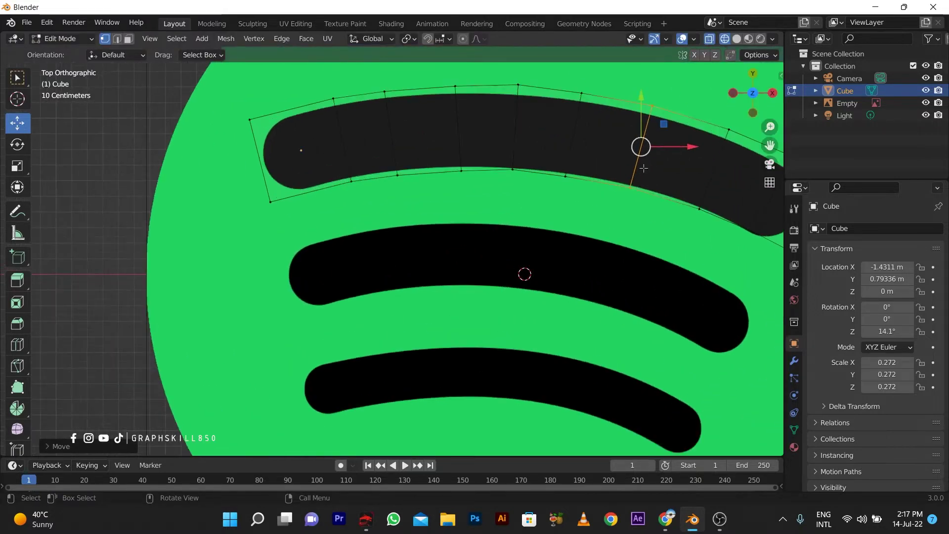
{"action": "scroll", "coordinate": [453, 212], "scroll_direction": "down", "scroll_amount": 2}
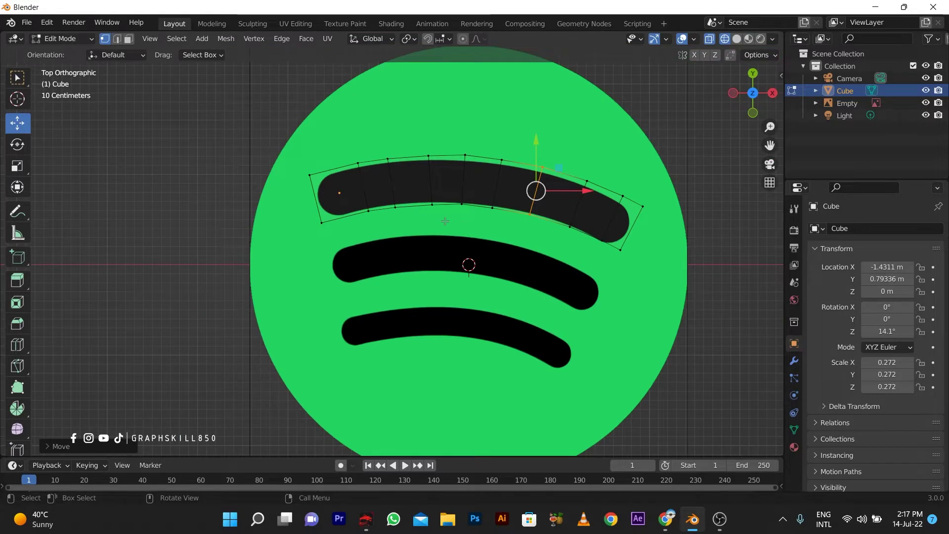
{"action": "key", "text": "Tab"}
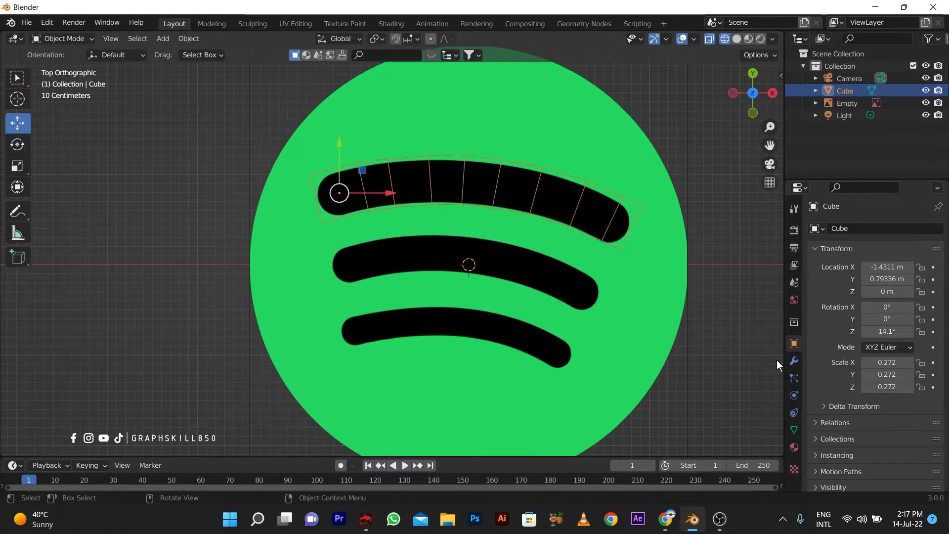
Add a Subdivision Surface modifier to the uppermost bar mesh.
{"action": "left_click", "coordinate": [794, 360]}
{"action": "left_click", "coordinate": [856, 228]}
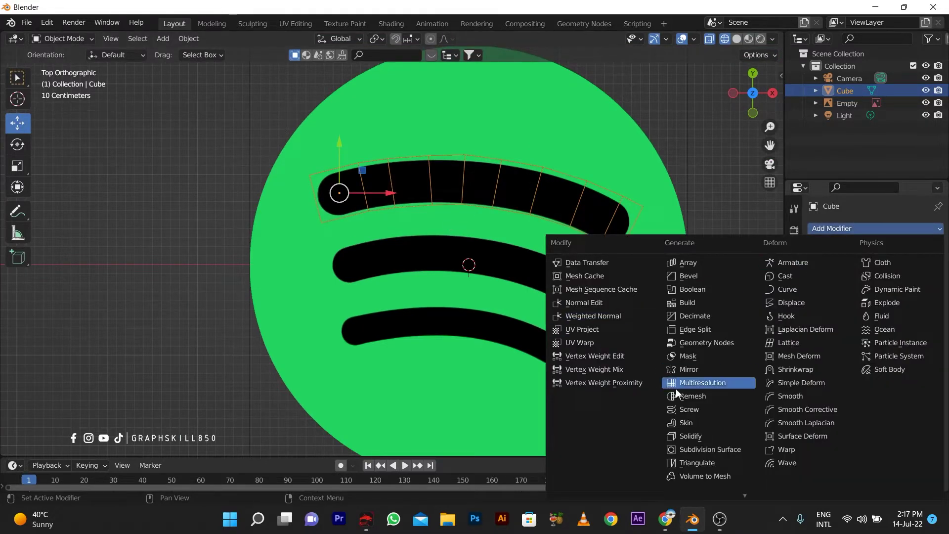
{"action": "left_click", "coordinate": [726, 449]}
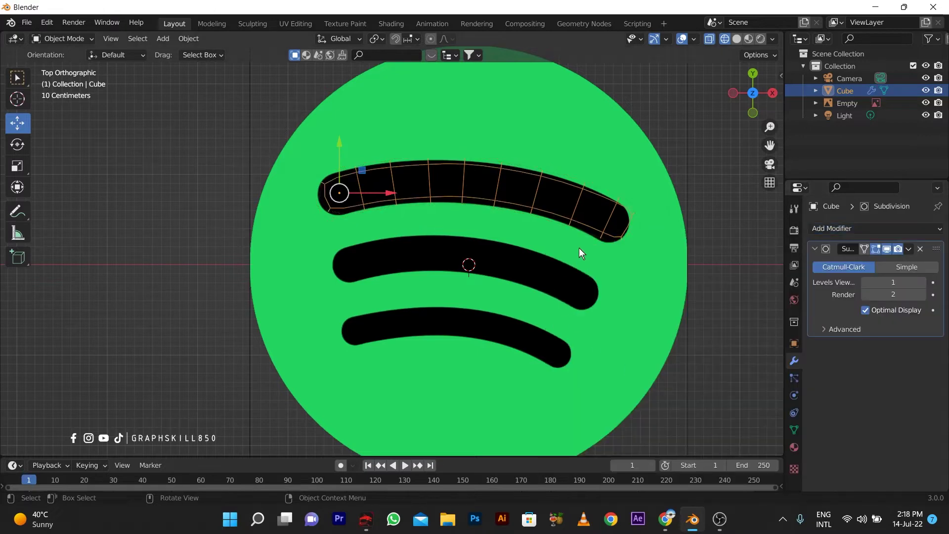
{"action": "scroll", "coordinate": [580, 248], "scroll_direction": "up", "scroll_amount": 2}
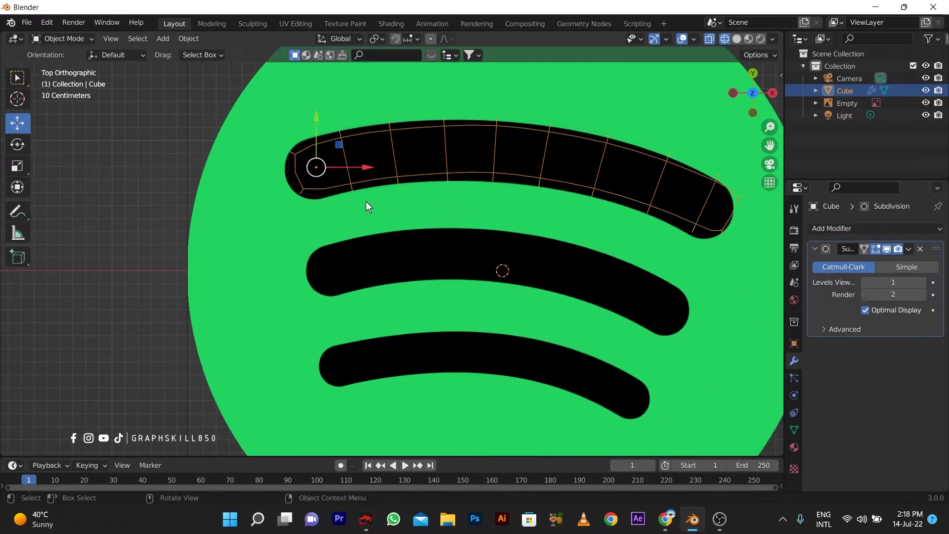
In Edit Mode, shift the bar's right end inward and nudge the nearby upper vertex to fit the reference curve, then return to Object Mode.
{"action": "key", "text": "Tab"}
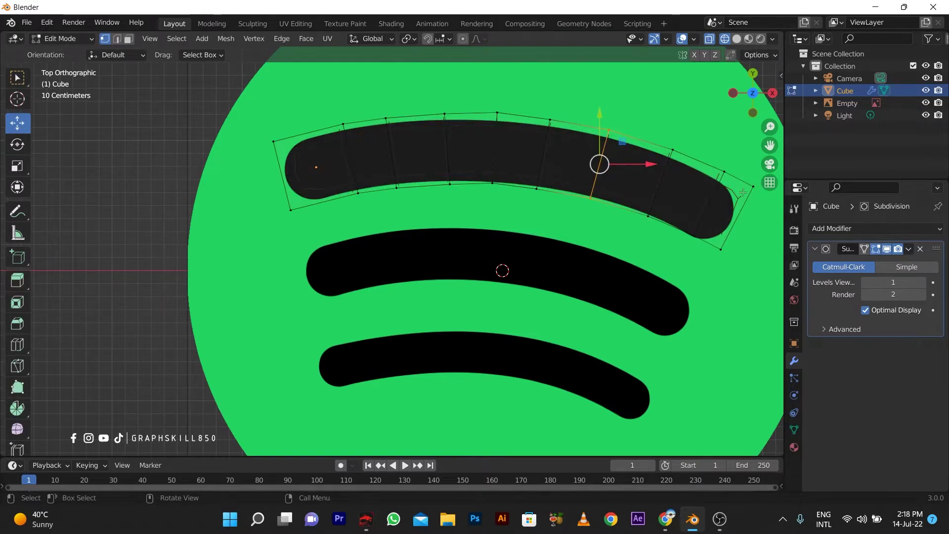
{"action": "scroll", "coordinate": [633, 229], "scroll_direction": "down", "scroll_amount": 2}
{"action": "left_click_drag", "start_coordinate": [680, 194], "coordinate": [596, 272]}
{"action": "scroll", "coordinate": [635, 243], "scroll_direction": "up", "scroll_amount": 2}
{"action": "left_click_drag", "start_coordinate": [723, 211], "coordinate": [712, 216]}
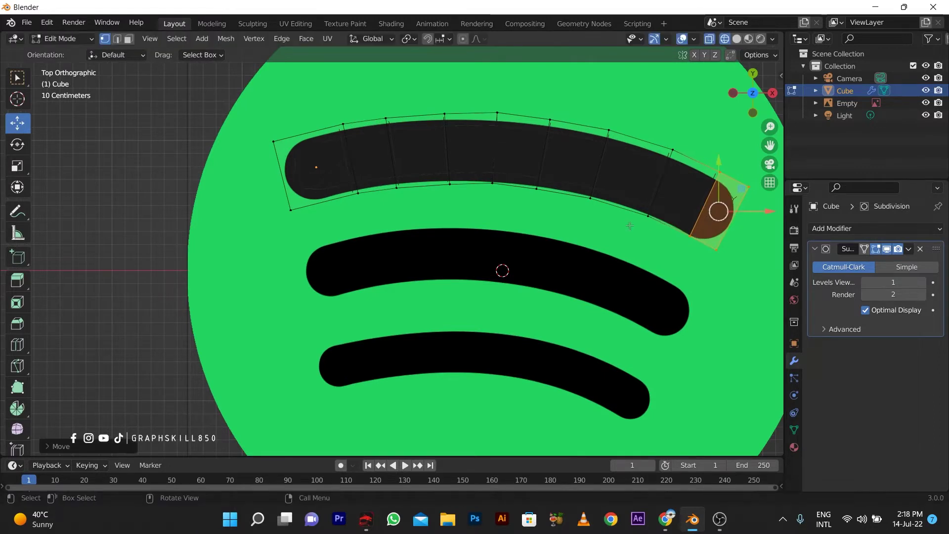
{"action": "left_click", "coordinate": [672, 149]}
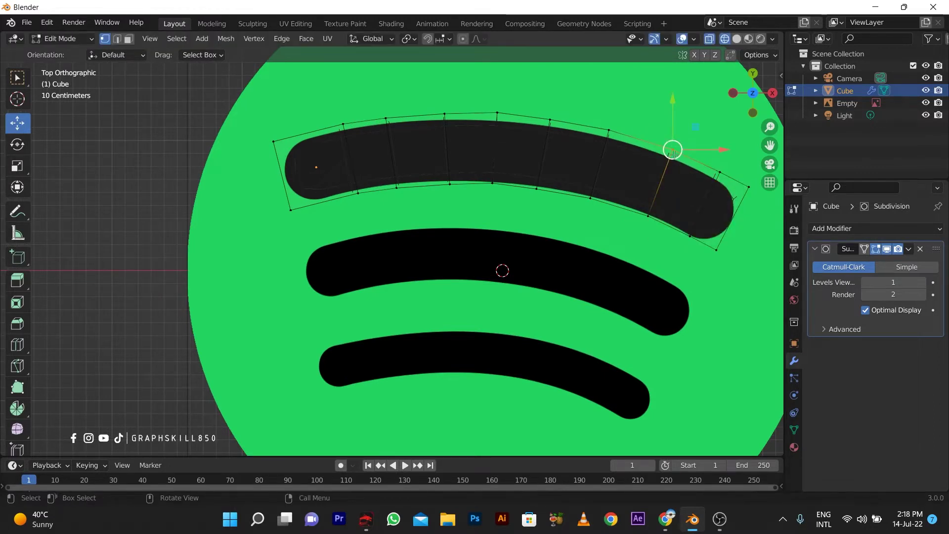
{"action": "left_click_drag", "start_coordinate": [673, 154], "coordinate": [671, 156]}
{"action": "scroll", "coordinate": [596, 153], "scroll_direction": "down", "scroll_amount": 4}
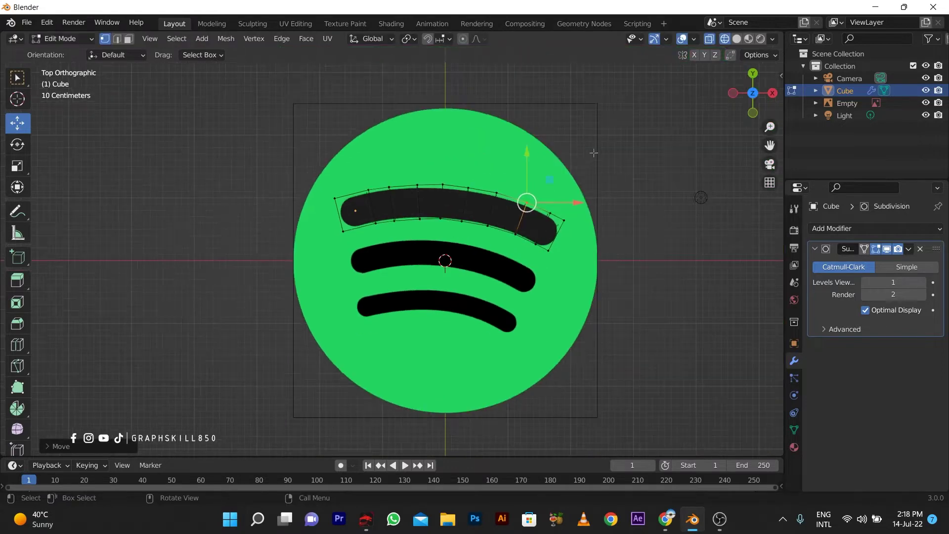
{"action": "key", "text": "Tab"}
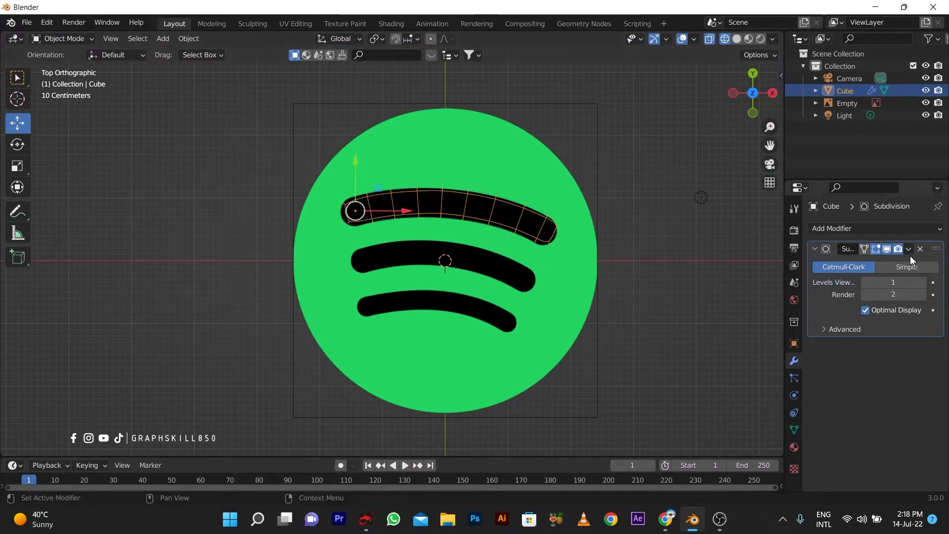
Switch to Material Preview shading and set the Subdivision modifier's viewport and render levels to 5.
{"action": "left_click", "coordinate": [749, 40]}
{"action": "mouse_move", "coordinate": [475, 173]}
{"action": "middle_mouse_down"}
{"action": "mouse_move", "coordinate": [440, 192]}
{"action": "mouse_move", "coordinate": [482, 115]}
{"action": "mouse_move", "coordinate": [440, 194]}
{"action": "middle_mouse_up"}
{"action": "scroll", "coordinate": [440, 194], "scroll_direction": "up", "scroll_amount": 1}
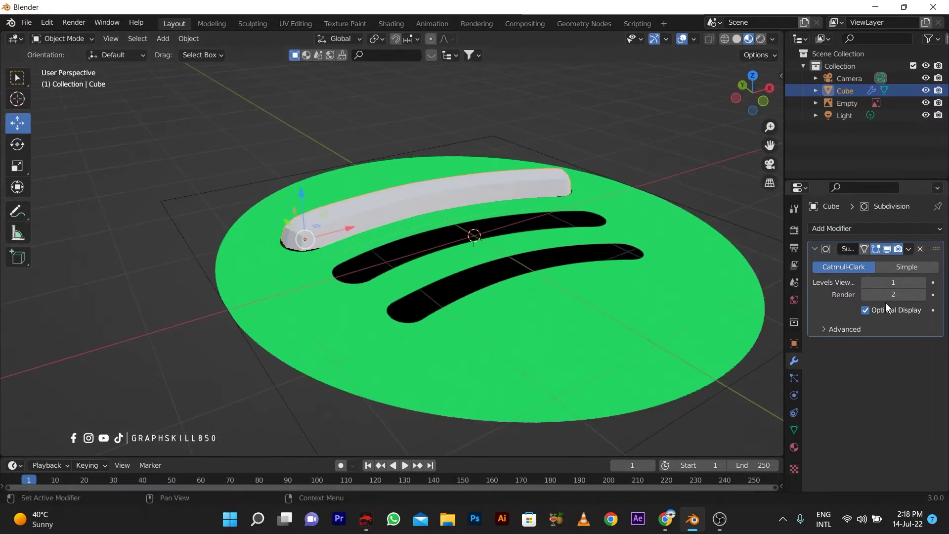
{"action": "left_click", "coordinate": [921, 282]}
{"action": "left_click", "coordinate": [922, 283]}
{"action": "left_click", "coordinate": [922, 296]}
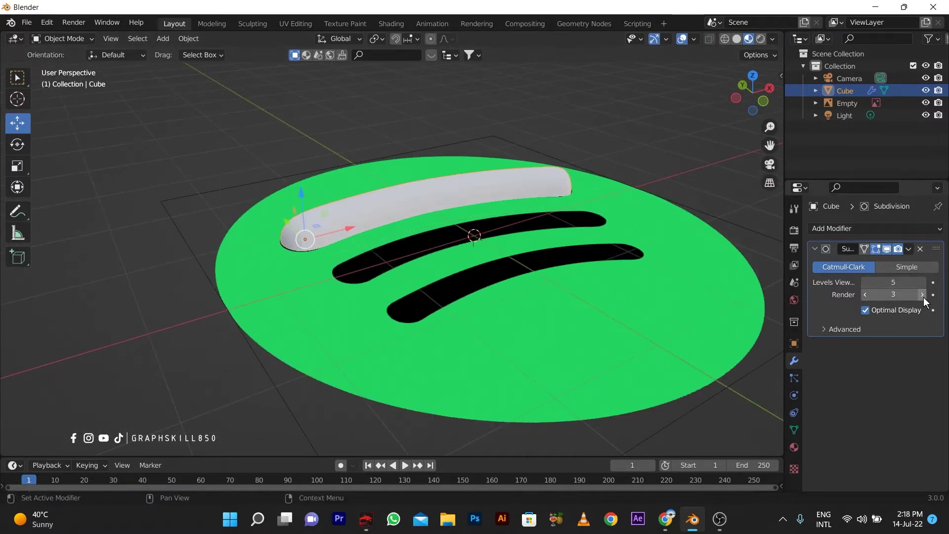
{"action": "left_click", "coordinate": [922, 296]}
{"action": "left_click", "coordinate": [922, 295]}
In Edit Mode, pull the protruding corner vertex at the bar's right end slightly inward, and return to the top view in Object Mode.
{"action": "middle_click_drag", "start_coordinate": [556, 299], "coordinate": [496, 335]}
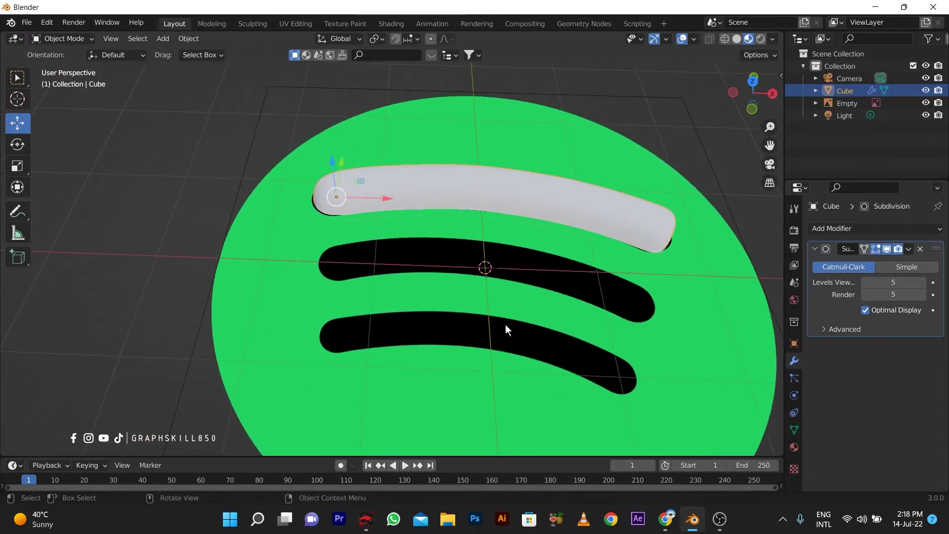
{"action": "middle_click_drag", "start_coordinate": [524, 289], "coordinate": [456, 257]}
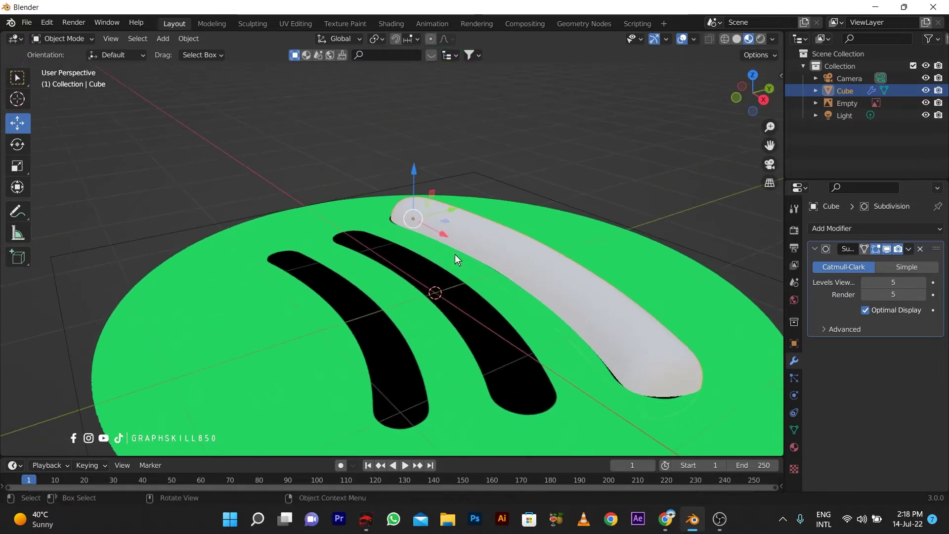
{"action": "key", "text": "Tab"}
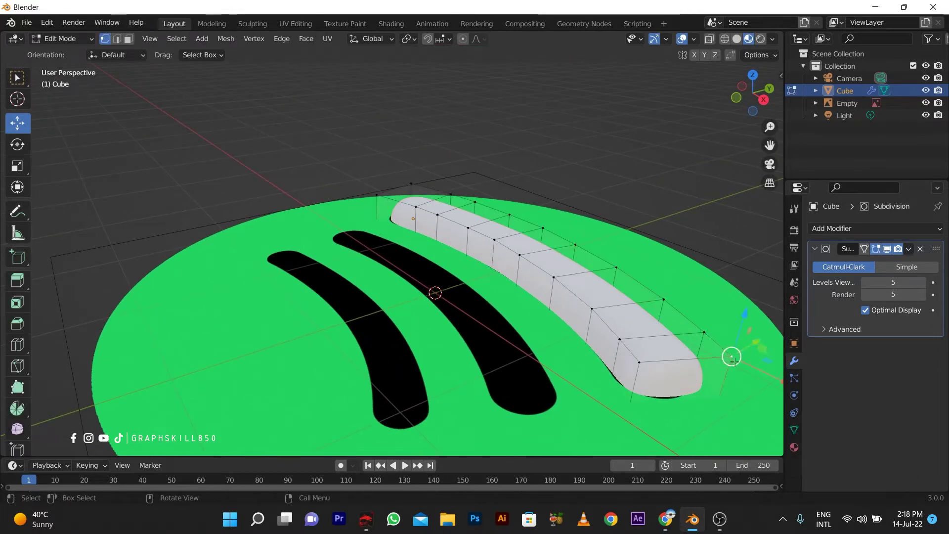
{"action": "left_click_drag", "start_coordinate": [732, 356], "coordinate": [714, 355]}
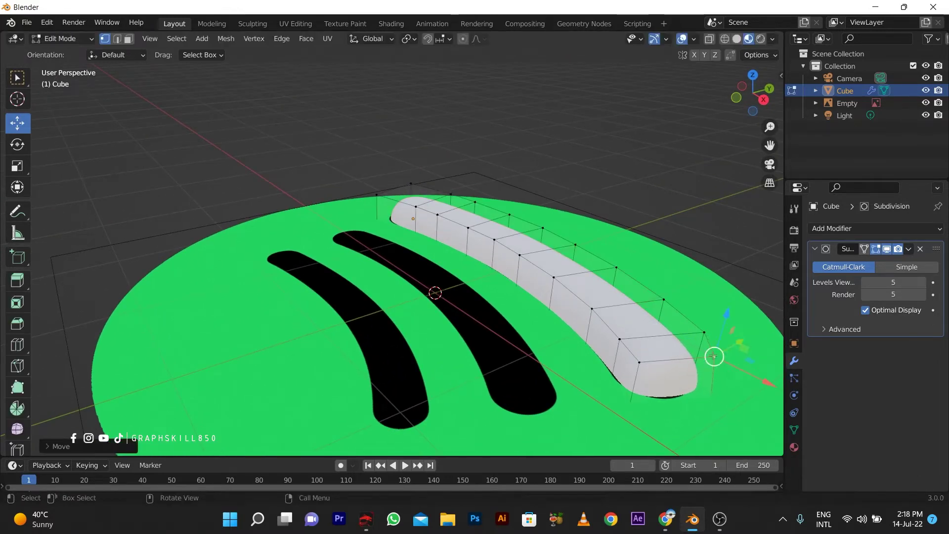
{"action": "middle_click_drag", "start_coordinate": [714, 355], "coordinate": [647, 433]}
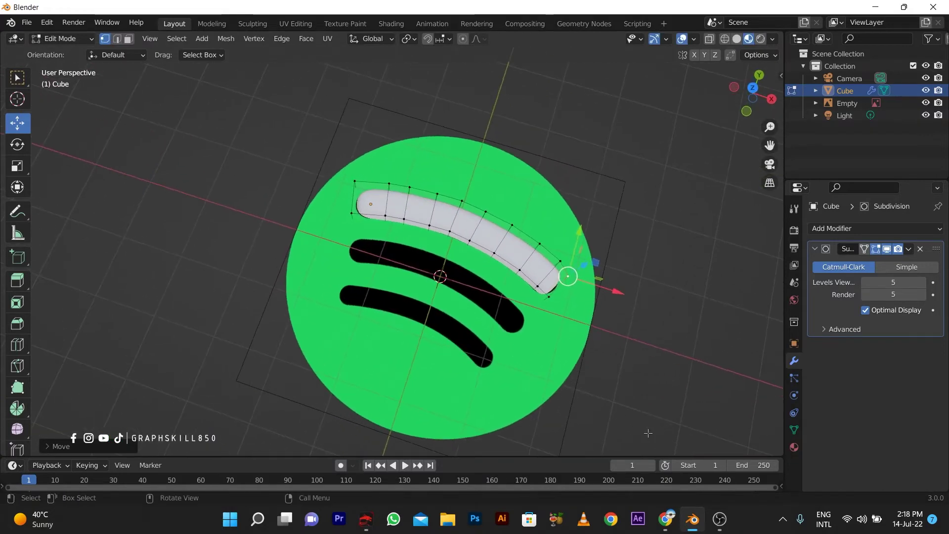
{"action": "key", "text": "KP_7"}
{"action": "key", "text": "Tab"}
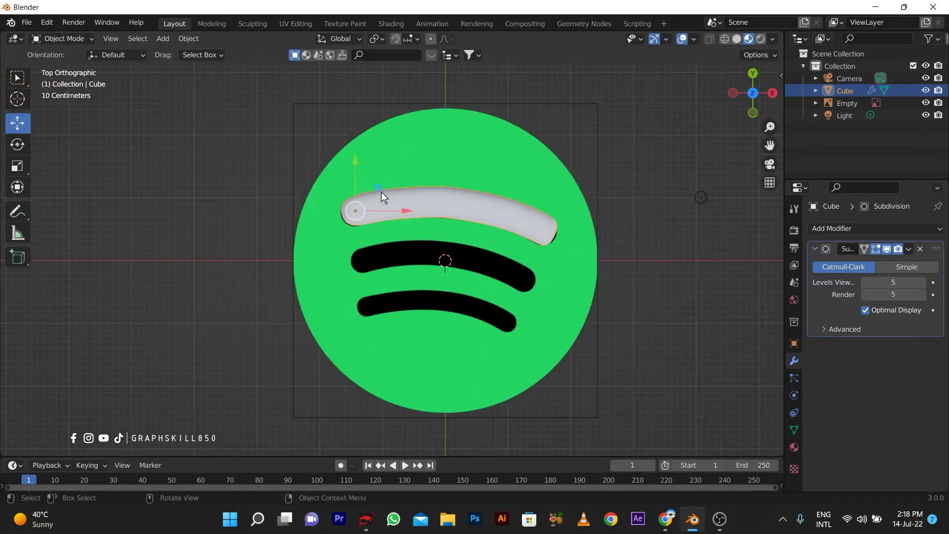
Set the bar's origin to its geometry.
{"action": "right_click", "coordinate": [378, 211]}
{"action": "mouse_move", "coordinate": [366, 242]}
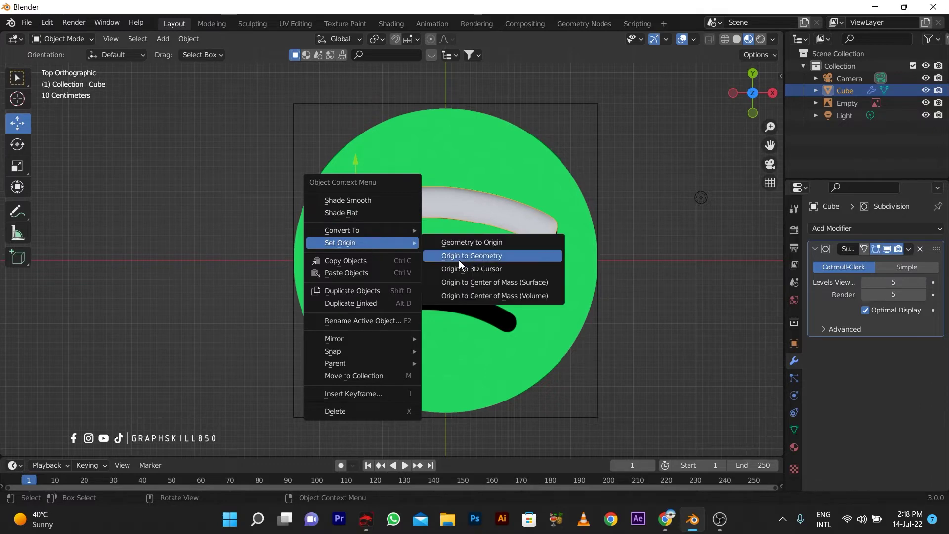
{"action": "left_click", "coordinate": [458, 259]}
Duplicate the bar twice, placing one copy over the middle reference bar and the other over the lowest one.
{"action": "key", "text": "shift+d"}
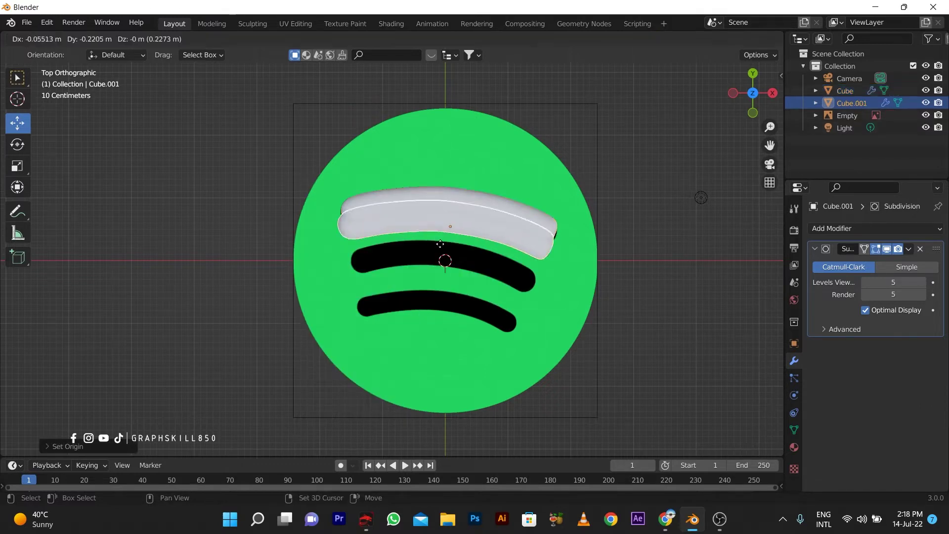
{"action": "key", "text": "super+space"}
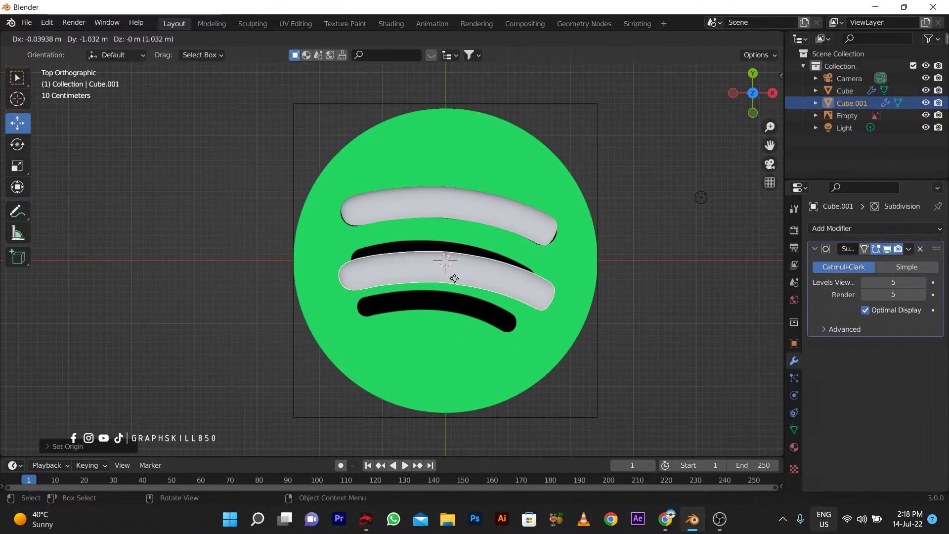
{"action": "left_click", "coordinate": [441, 266]}
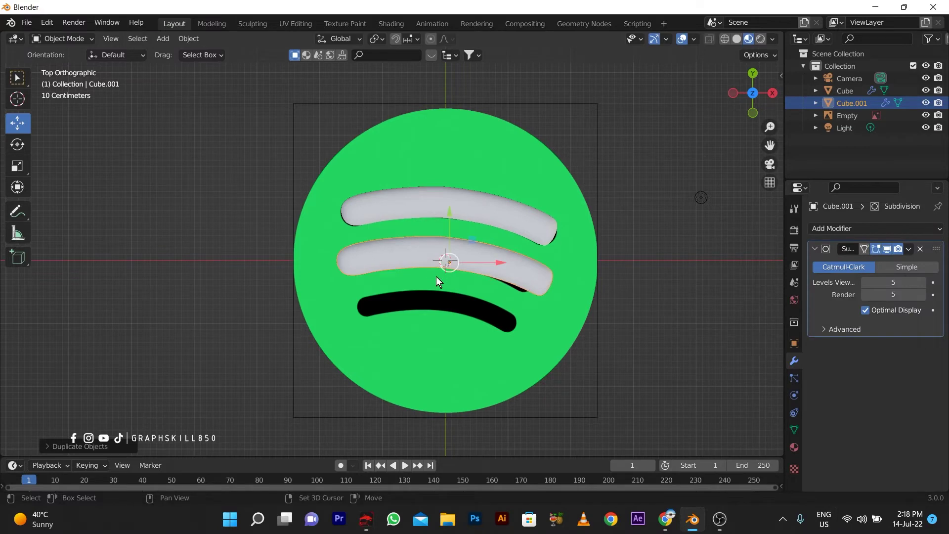
{"action": "key", "text": "shift+d"}
{"action": "left_click", "coordinate": [431, 328]}
{"action": "scroll", "coordinate": [432, 332], "scroll_direction": "up", "scroll_amount": 2}
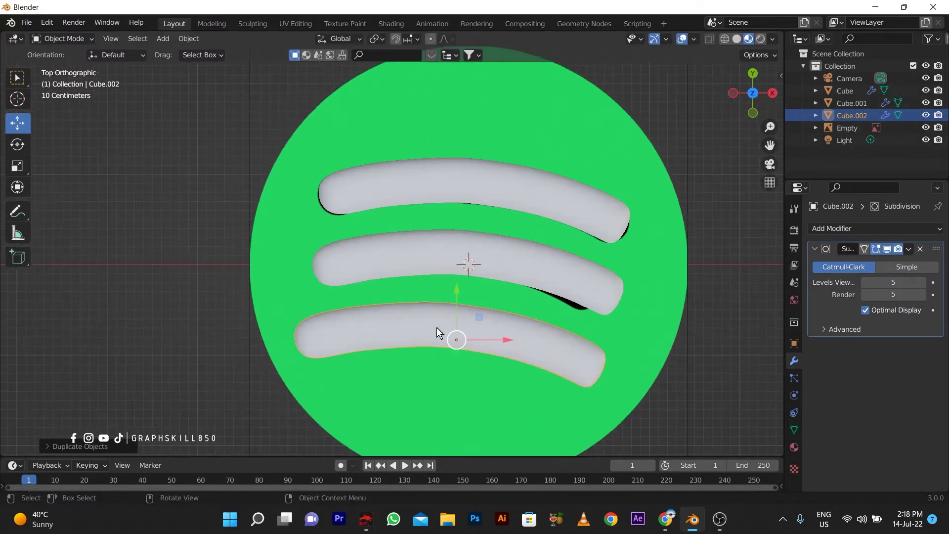
In Wireframe shading, scale down the middle copy and shift it to match the middle reference bar.
{"action": "left_click", "coordinate": [503, 240]}
{"action": "left_click", "coordinate": [725, 38]}
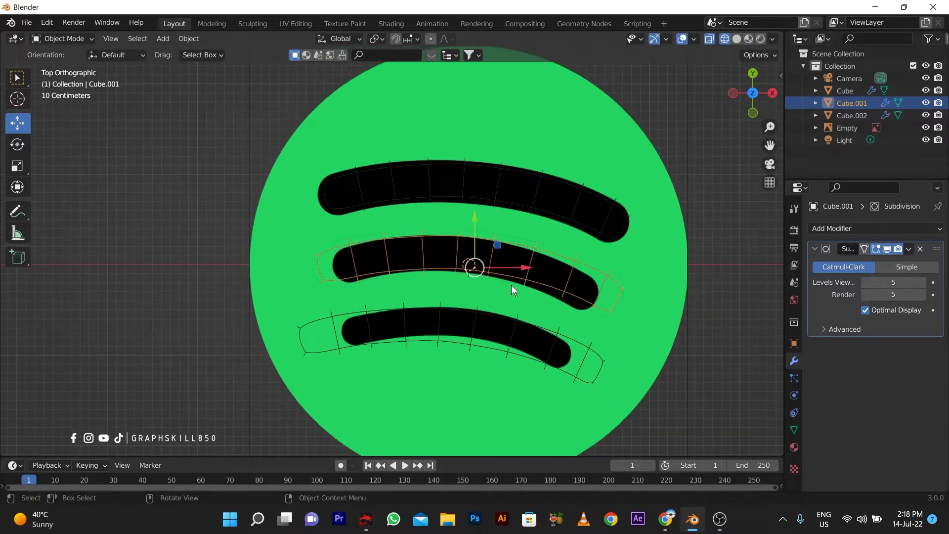
{"action": "key", "text": "s"}
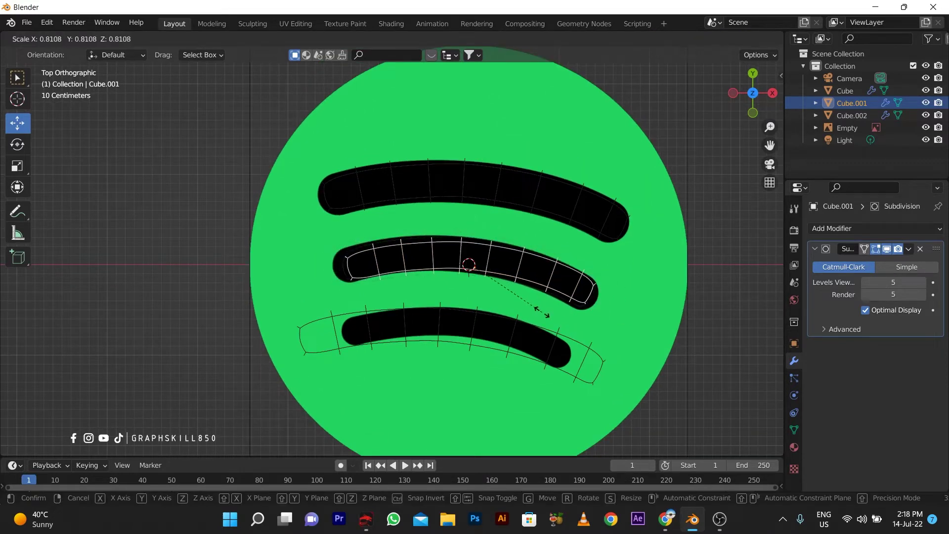
{"action": "left_click", "coordinate": [547, 317]}
{"action": "left_click_drag", "start_coordinate": [516, 271], "coordinate": [511, 270]}
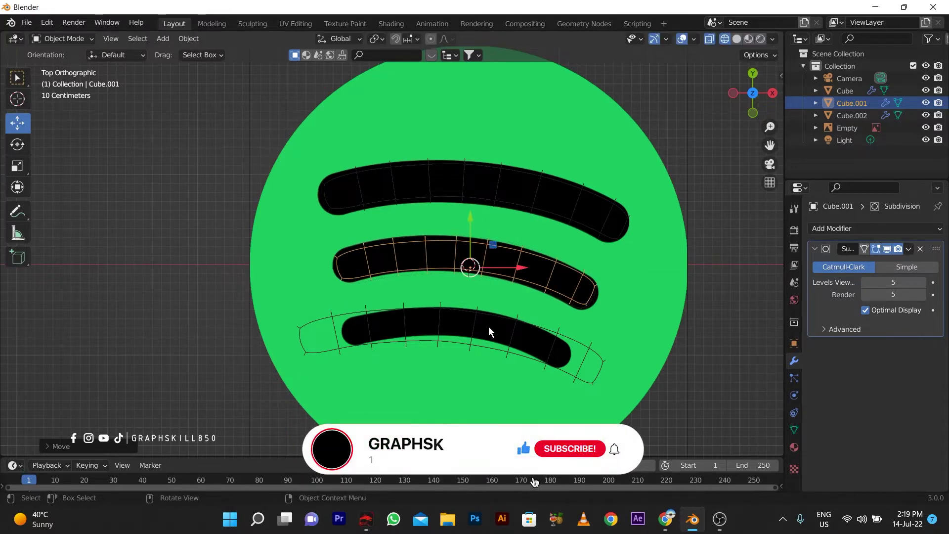
Scale down the lowest copy and reposition it until it matches the lowest reference bar.
{"action": "left_click", "coordinate": [500, 338]}
{"action": "left_click", "coordinate": [571, 368]}
{"action": "key", "text": "s"}
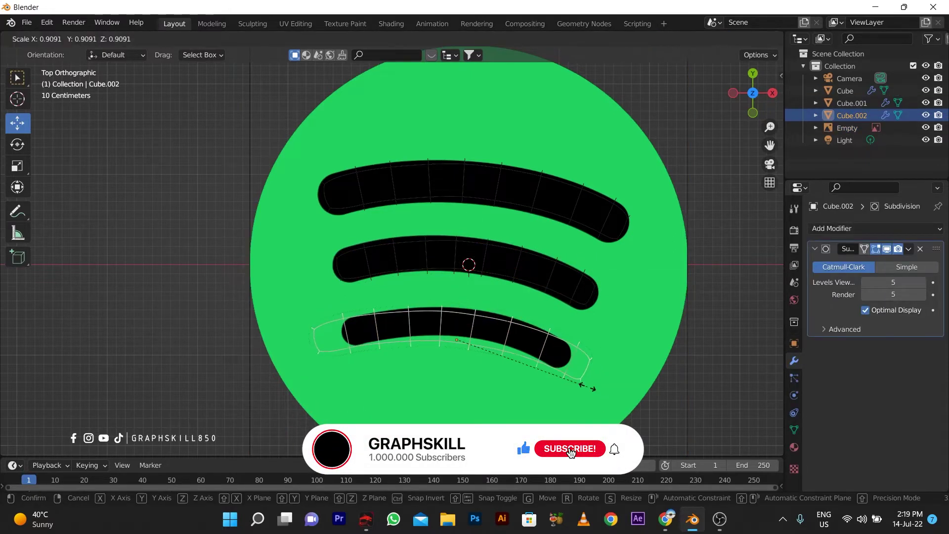
{"action": "left_click", "coordinate": [562, 371]}
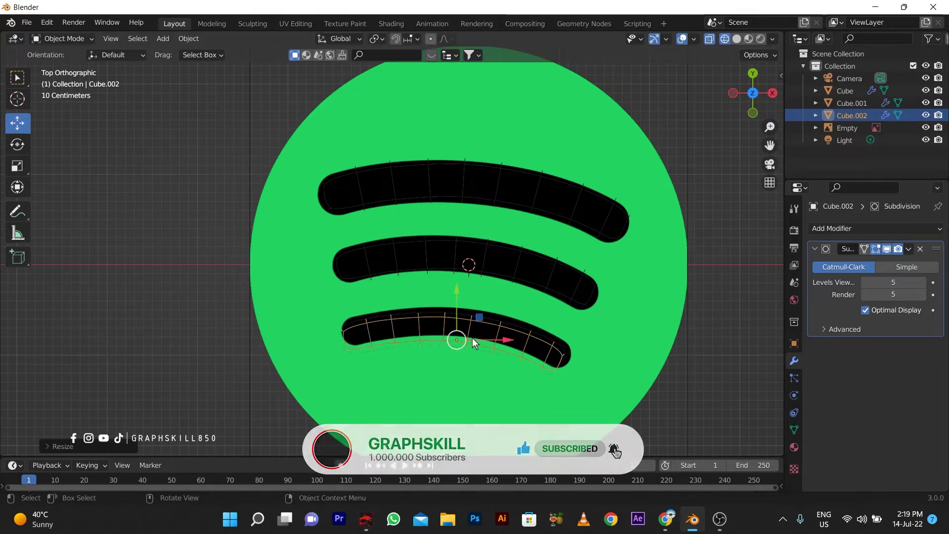
{"action": "mouse_move", "coordinate": [473, 337]}
{"action": "left_mouse_down"}
{"action": "mouse_move", "coordinate": [457, 319]}
{"action": "mouse_move", "coordinate": [473, 328]}
{"action": "left_mouse_up"}
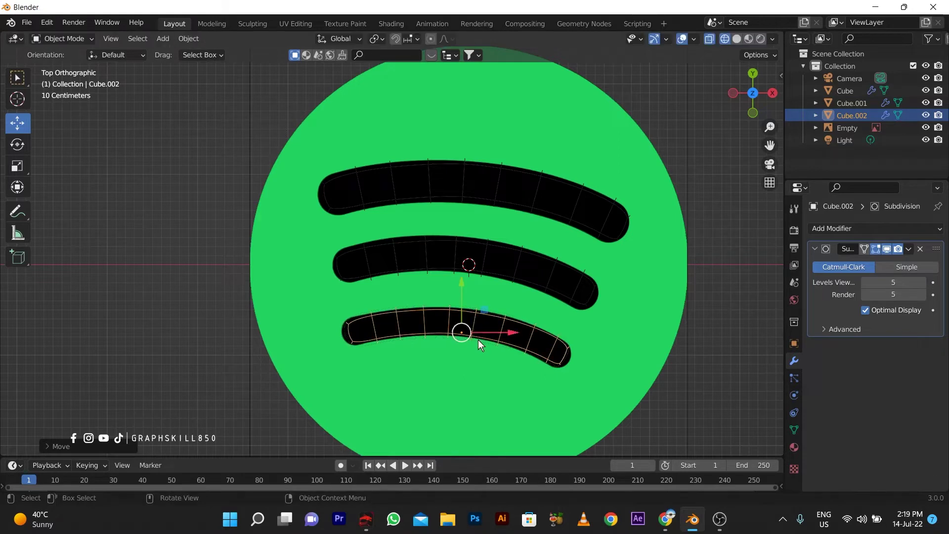
{"action": "key", "text": "s"}
{"action": "left_click", "coordinate": [524, 384]}
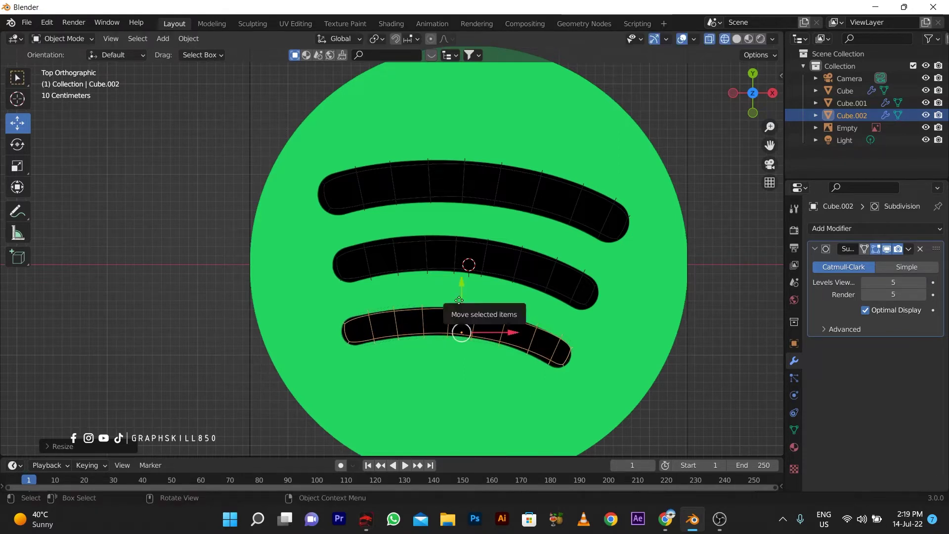
{"action": "left_click_drag", "start_coordinate": [465, 309], "coordinate": [458, 301]}
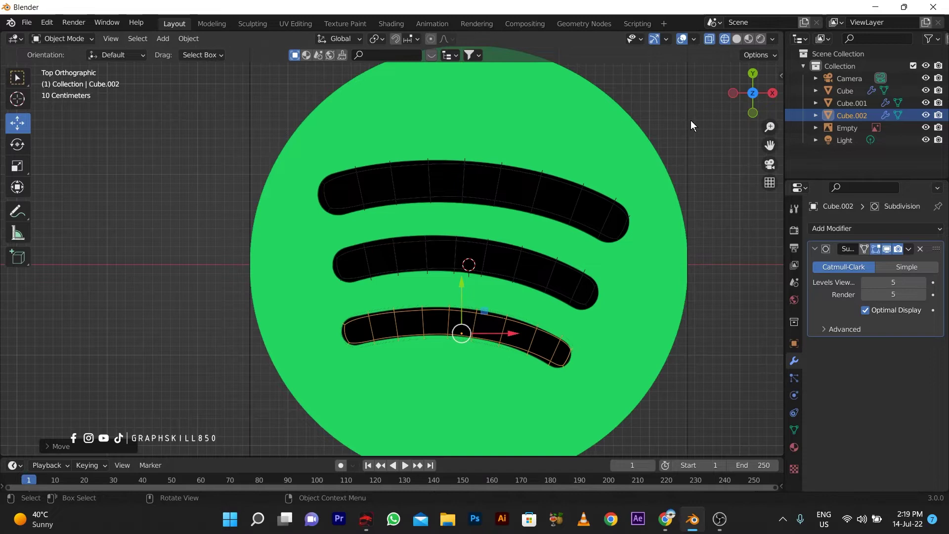
Switch back to Material Preview shading and delete the logo reference image.
{"action": "left_click", "coordinate": [746, 38]}
{"action": "mouse_move", "coordinate": [529, 250]}
{"action": "middle_mouse_down"}
{"action": "mouse_move", "coordinate": [565, 179]}
{"action": "mouse_move", "coordinate": [432, 219]}
{"action": "mouse_move", "coordinate": [518, 221]}
{"action": "middle_mouse_up"}
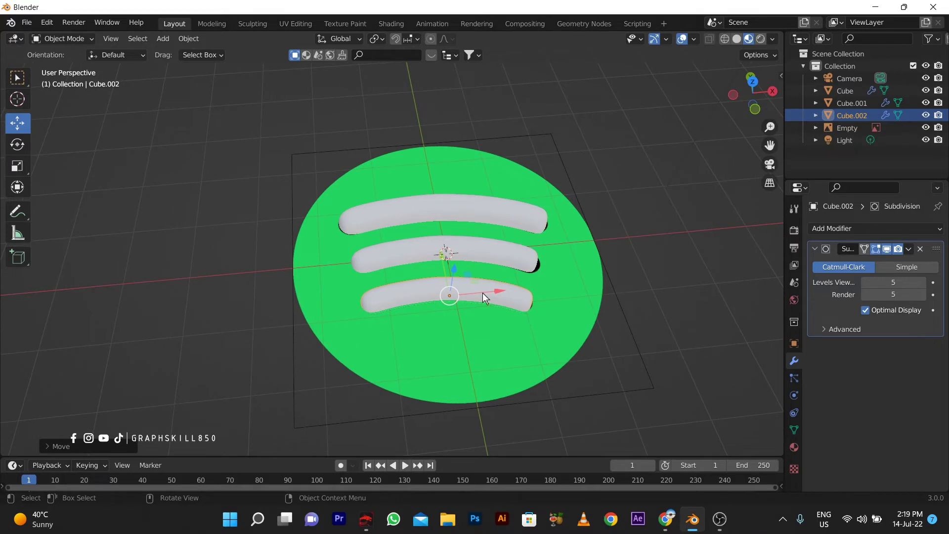
{"action": "left_click", "coordinate": [399, 377]}
{"action": "key", "text": "Delete"}
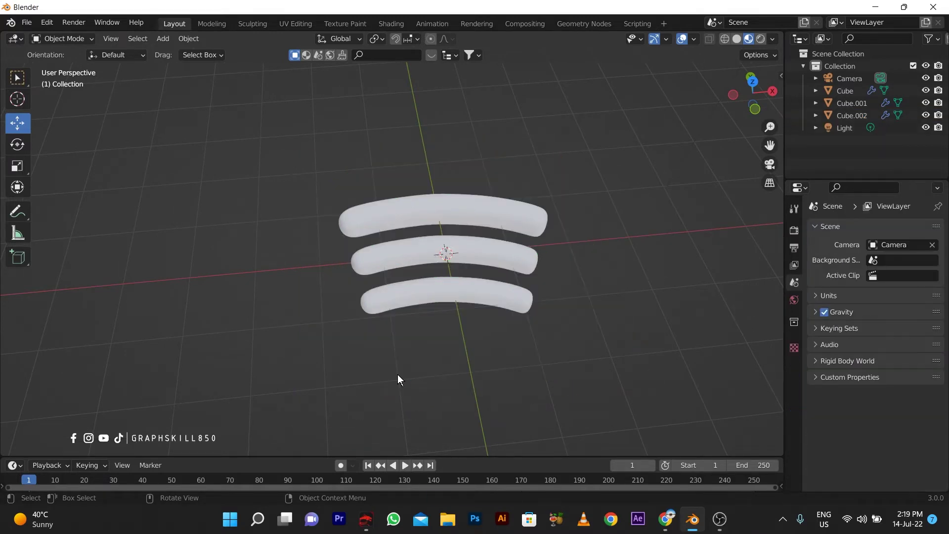
Add a cylinder mesh, scale it up around the bars and flatten it along Z into a thin disc.
{"action": "key", "text": "shift+a"}
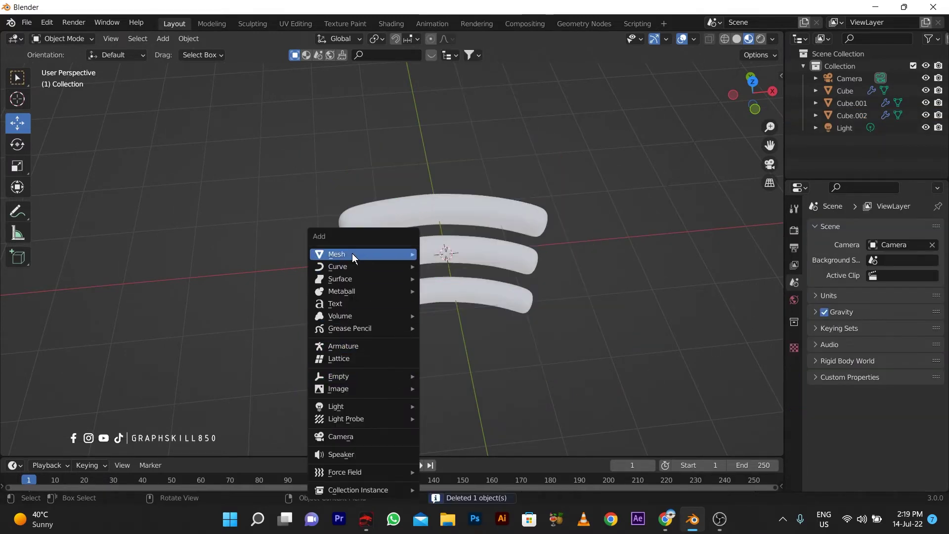
{"action": "mouse_move", "coordinate": [352, 253]}
{"action": "left_click", "coordinate": [462, 316]}
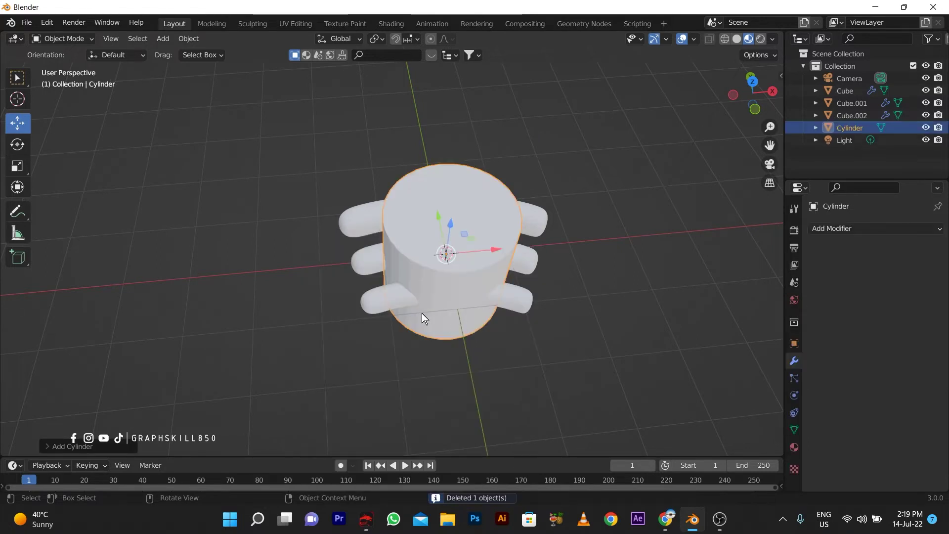
{"action": "key", "text": "s"}
{"action": "left_click", "coordinate": [531, 355]}
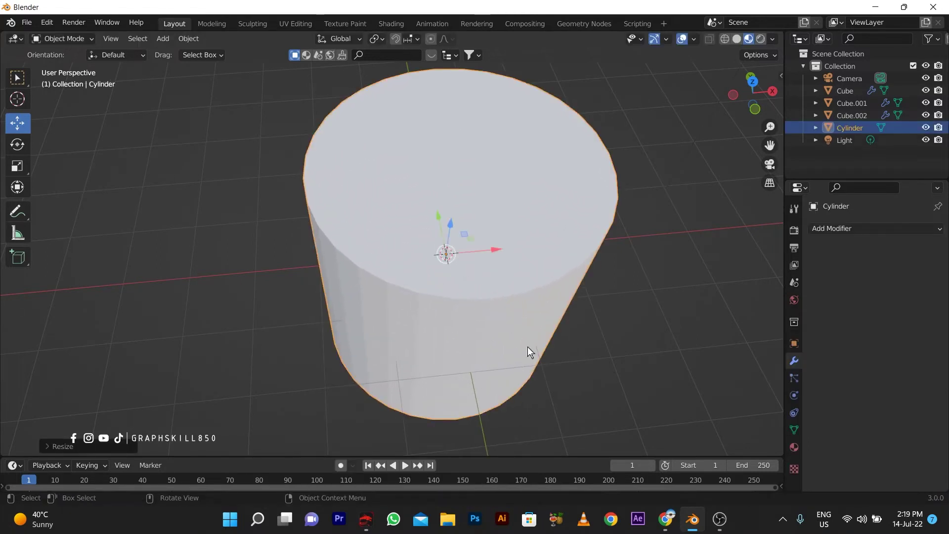
{"action": "key", "text": "s"}
{"action": "key", "text": "z"}
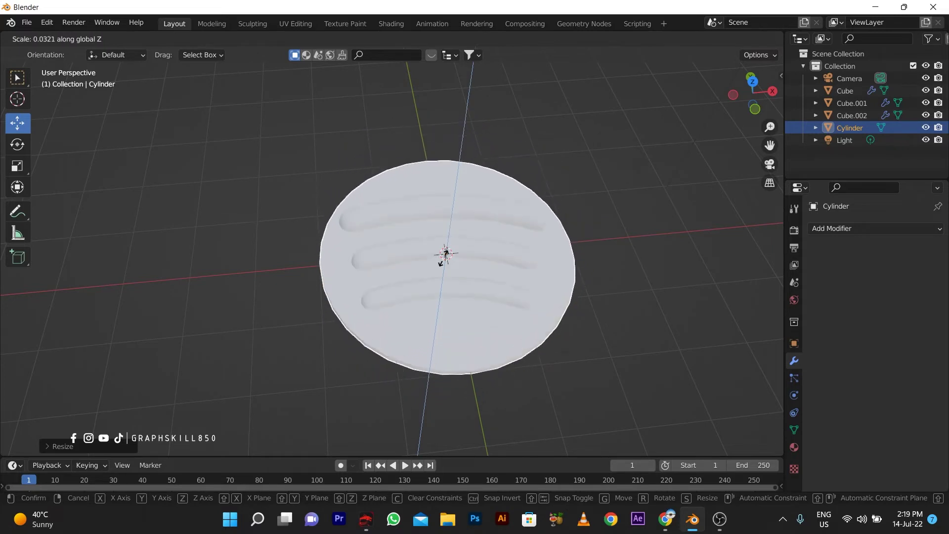
{"action": "left_click", "coordinate": [443, 249]}
Resize the disc and flatten it further along Z until it leaves an even margin around all three bars.
{"action": "key", "text": "s"}
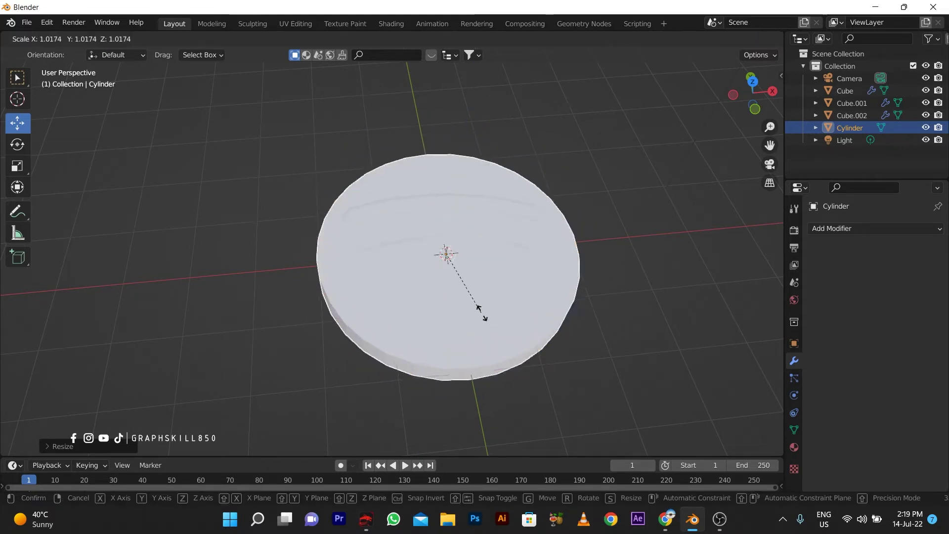
{"action": "left_click", "coordinate": [543, 330]}
{"action": "key", "text": "s"}
{"action": "key", "text": "z"}
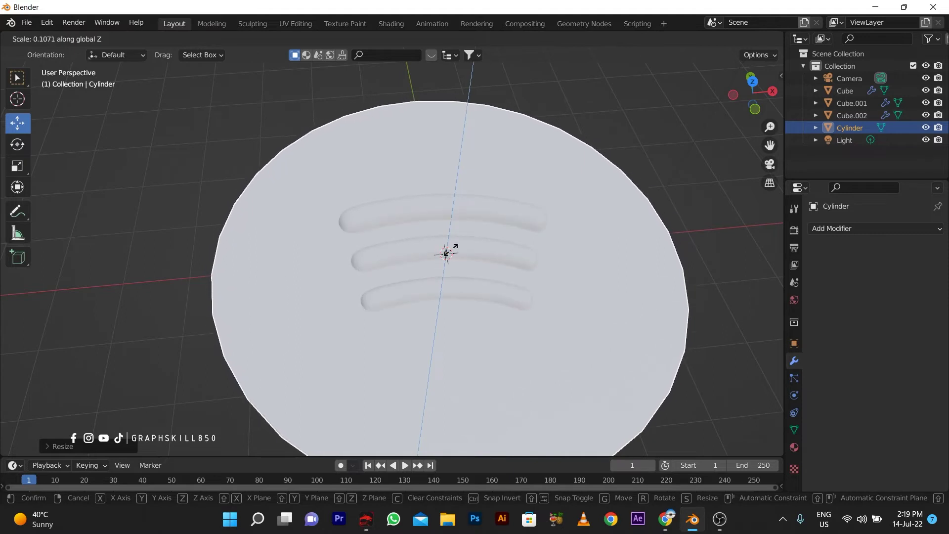
{"action": "left_click", "coordinate": [447, 251]}
{"action": "key", "text": "s"}
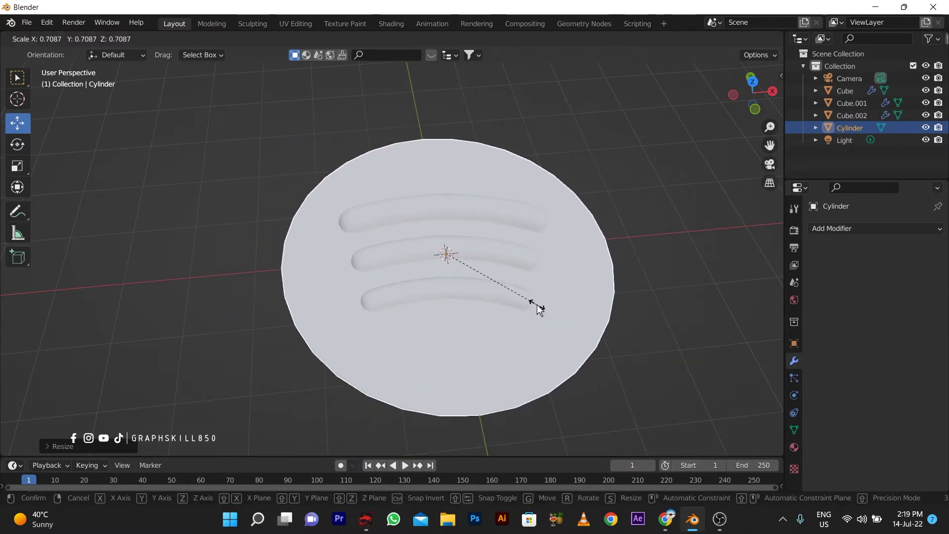
{"action": "left_click", "coordinate": [536, 312]}
Thicken the disc about 4.7 times along Z and lower it so the bars stand out from its upper face.
{"action": "middle_click_drag", "start_coordinate": [436, 332], "coordinate": [451, 254]}
{"action": "scroll", "coordinate": [450, 254], "scroll_direction": "up", "scroll_amount": 3}
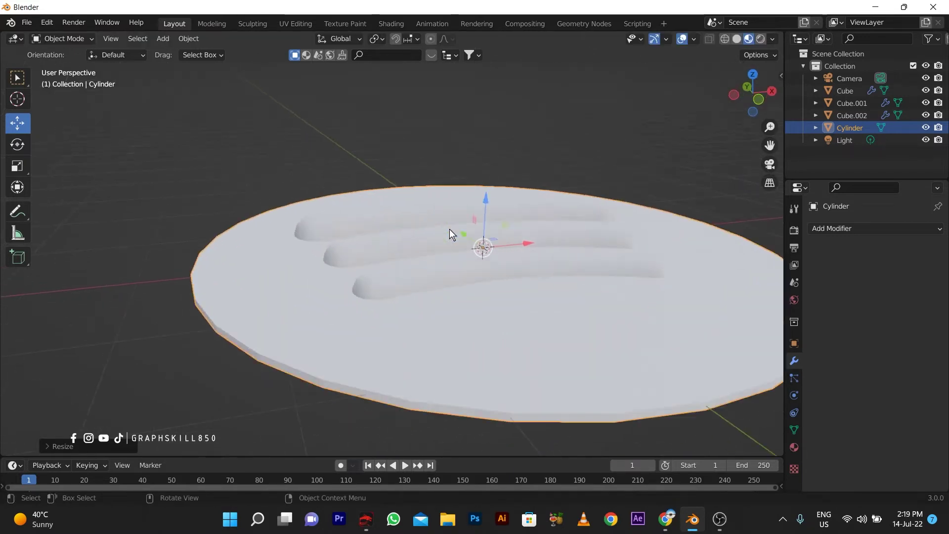
{"action": "left_click_drag", "start_coordinate": [478, 210], "coordinate": [483, 201]}
{"action": "key", "text": "s"}
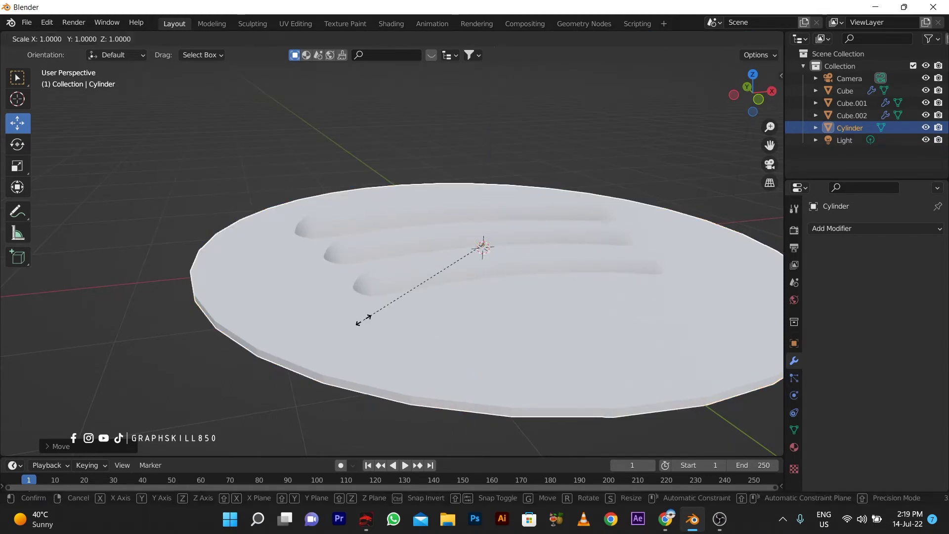
{"action": "key", "text": "z"}
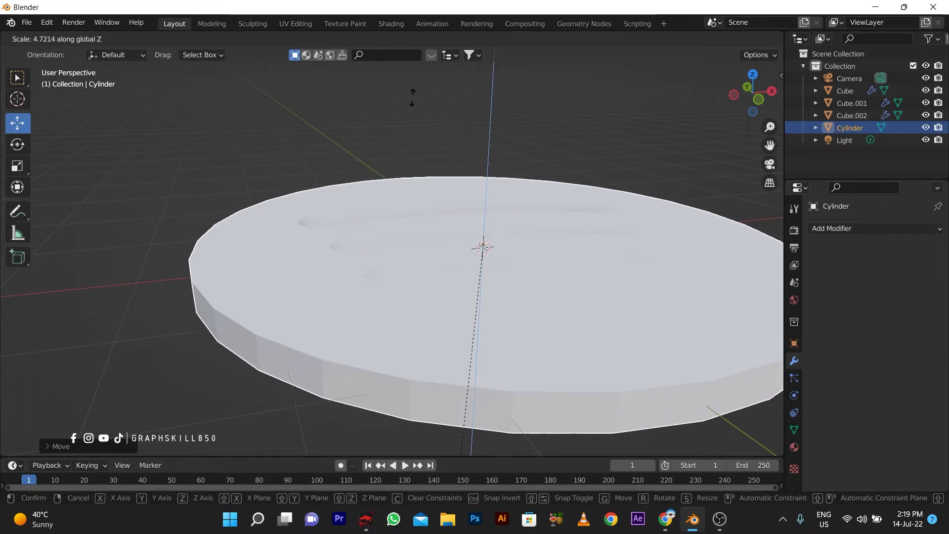
{"action": "left_click", "coordinate": [408, 98]}
{"action": "left_click_drag", "start_coordinate": [486, 202], "coordinate": [486, 220]}
{"action": "scroll", "coordinate": [419, 168], "scroll_direction": "down", "scroll_amount": 4}
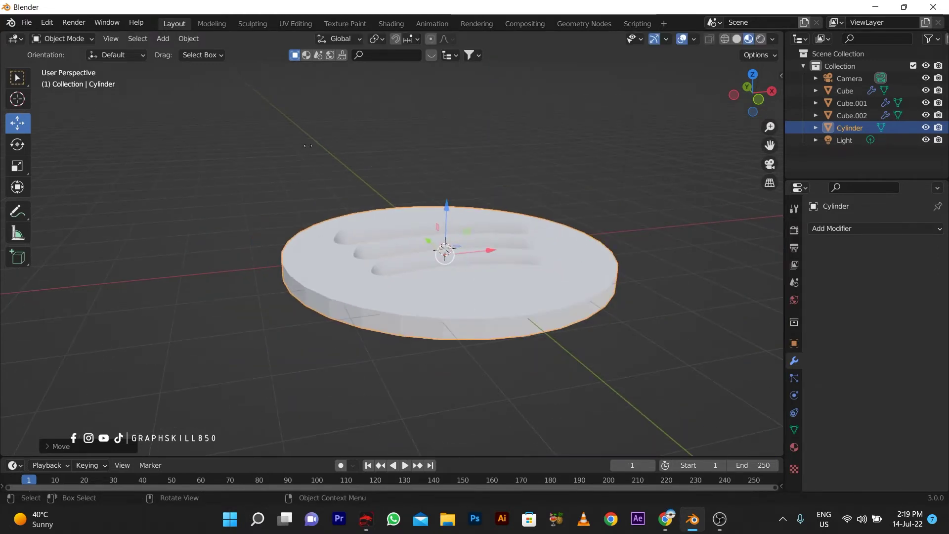
Shade the disc smooth and enable Auto Smooth for its normals.
{"action": "right_click", "coordinate": [281, 275]}
{"action": "left_click", "coordinate": [255, 225]}
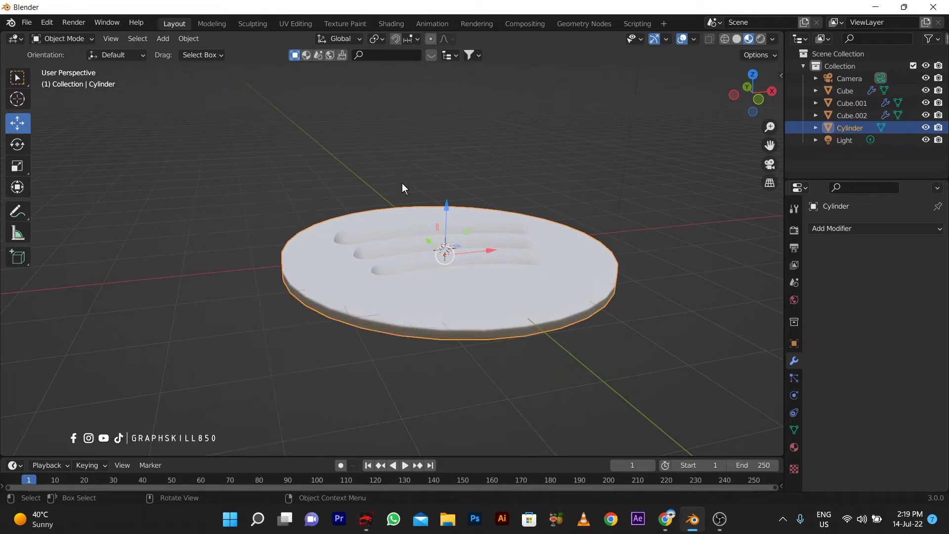
{"action": "middle_click_drag", "start_coordinate": [401, 183], "coordinate": [376, 227]}
{"action": "left_click", "coordinate": [794, 430]}
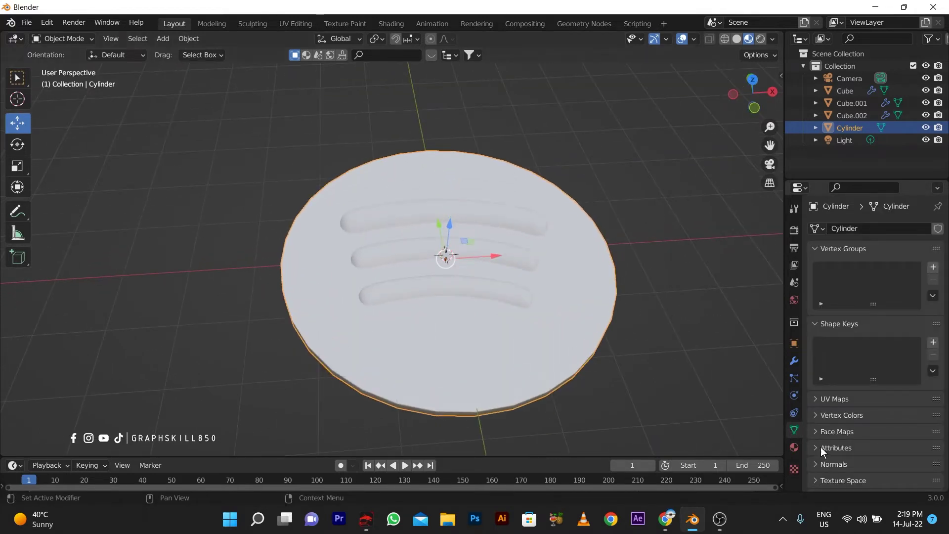
{"action": "left_click", "coordinate": [820, 464]}
{"action": "left_click", "coordinate": [865, 483]}
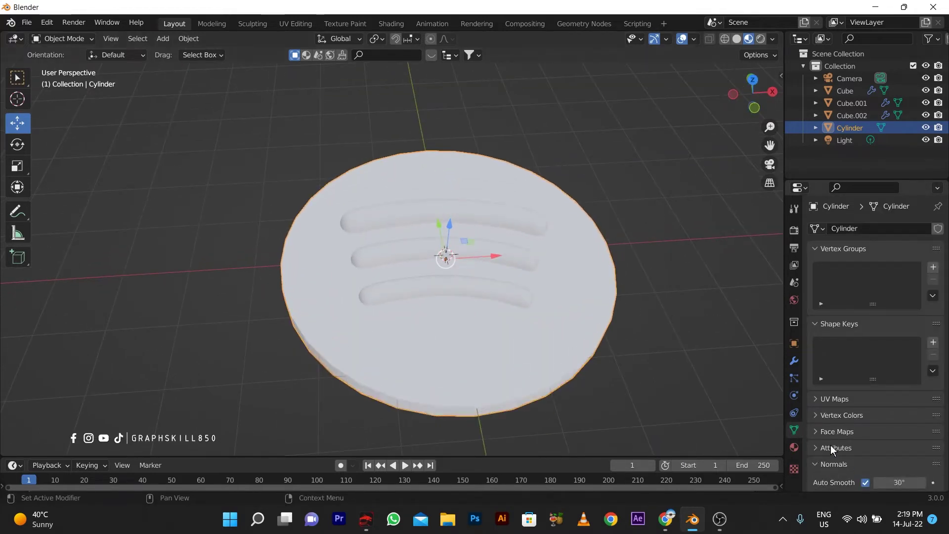
{"action": "middle_click_drag", "start_coordinate": [494, 247], "coordinate": [417, 223]}
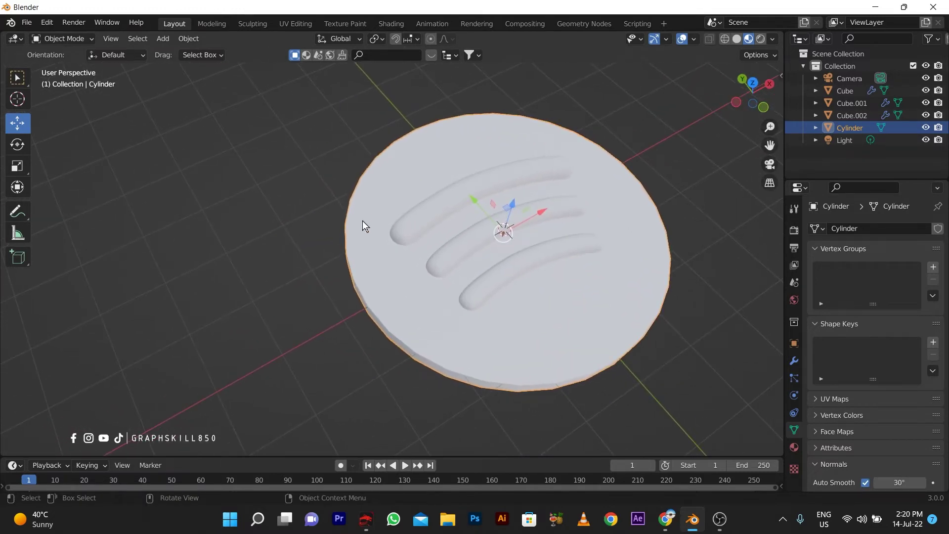
Switch the viewport to Rendered shading and search the BlenderKit materials for green.
{"action": "left_click", "coordinate": [760, 39]}
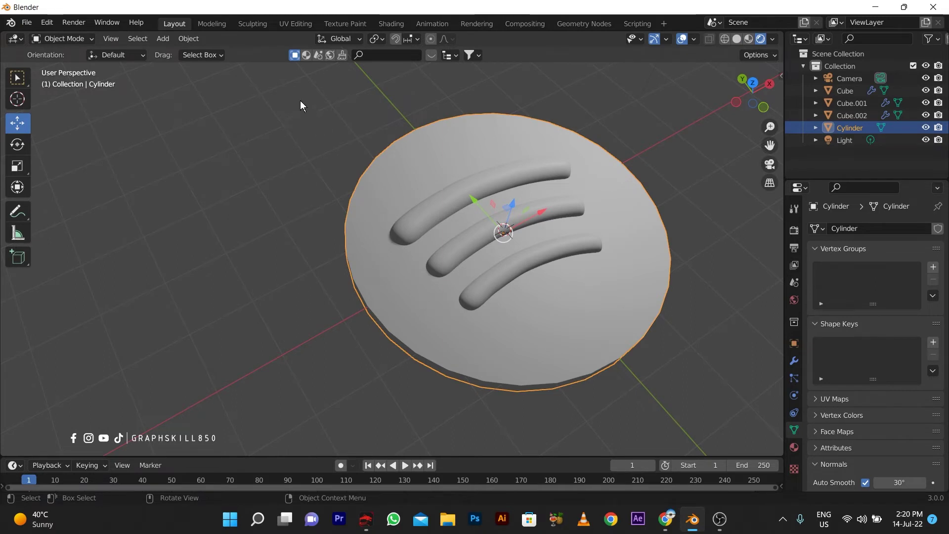
{"action": "left_click", "coordinate": [305, 54]}
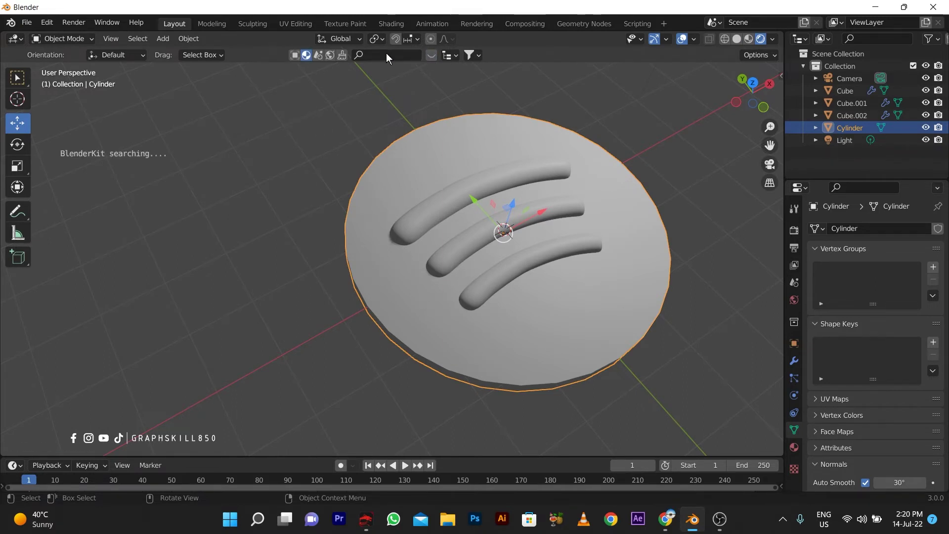
{"action": "left_click", "coordinate": [399, 55]}
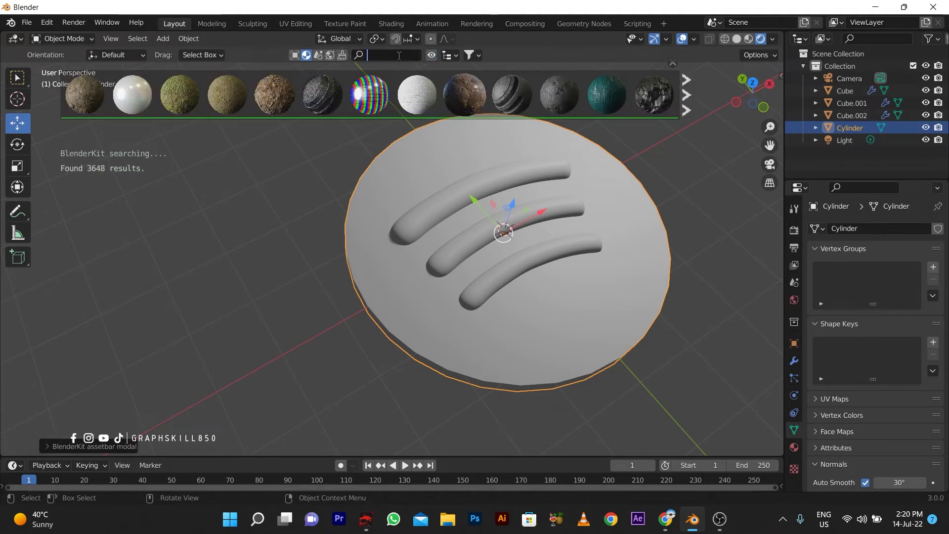
{"action": "type", "text": "gre"}
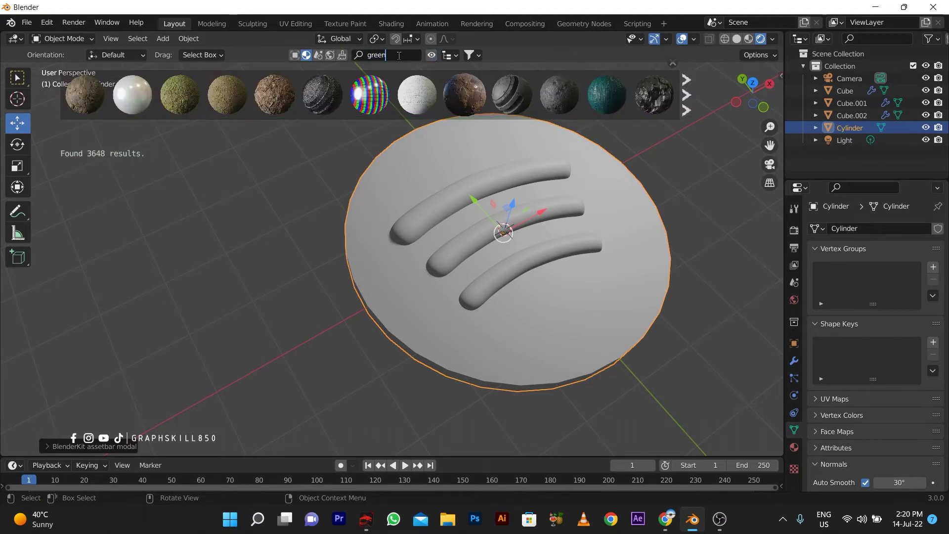
{"action": "type", "text": "en"}
{"action": "key", "text": "Return"}
{"action": "mouse_move", "coordinate": [362, 114]}
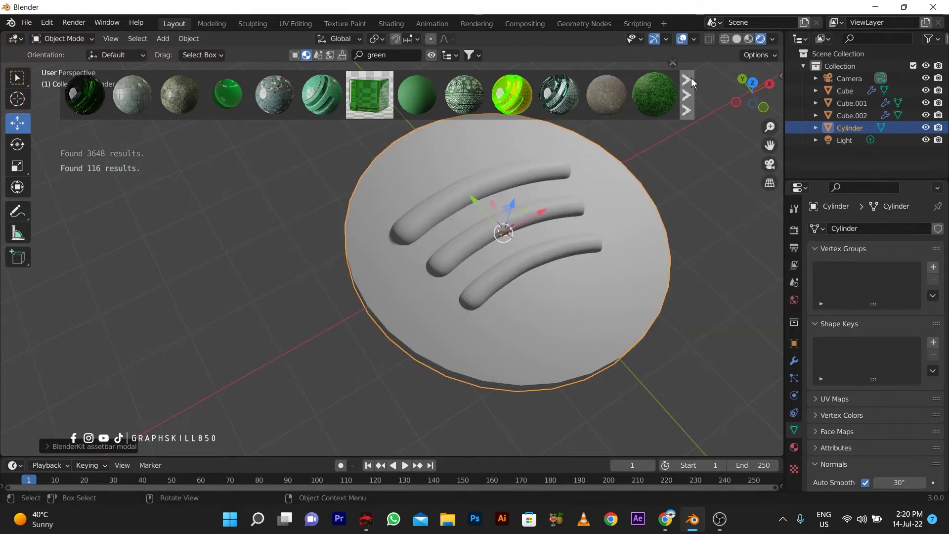
Browse the green material results and apply a bright green one to the disc.
{"action": "left_click", "coordinate": [691, 78]}
{"action": "left_click", "coordinate": [691, 78]}
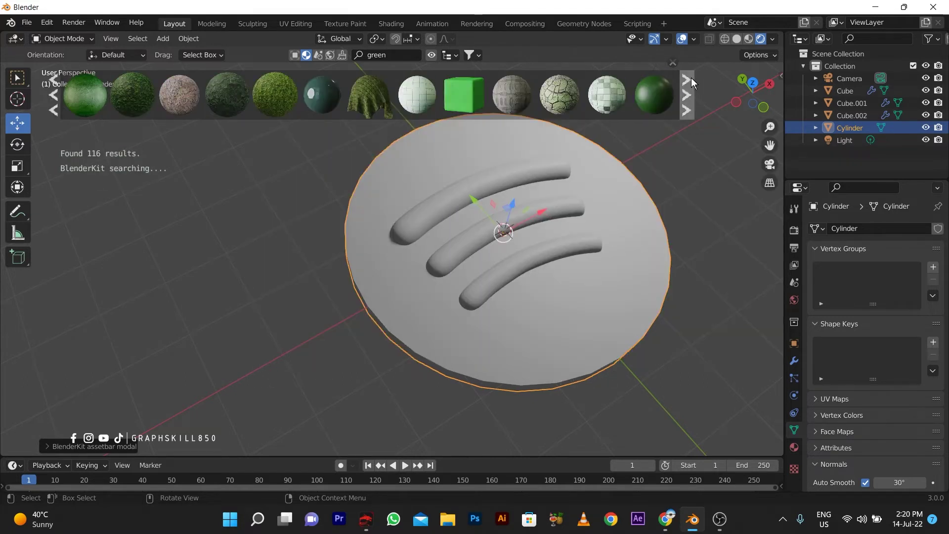
{"action": "left_click", "coordinate": [691, 78]}
{"action": "left_click", "coordinate": [49, 99]}
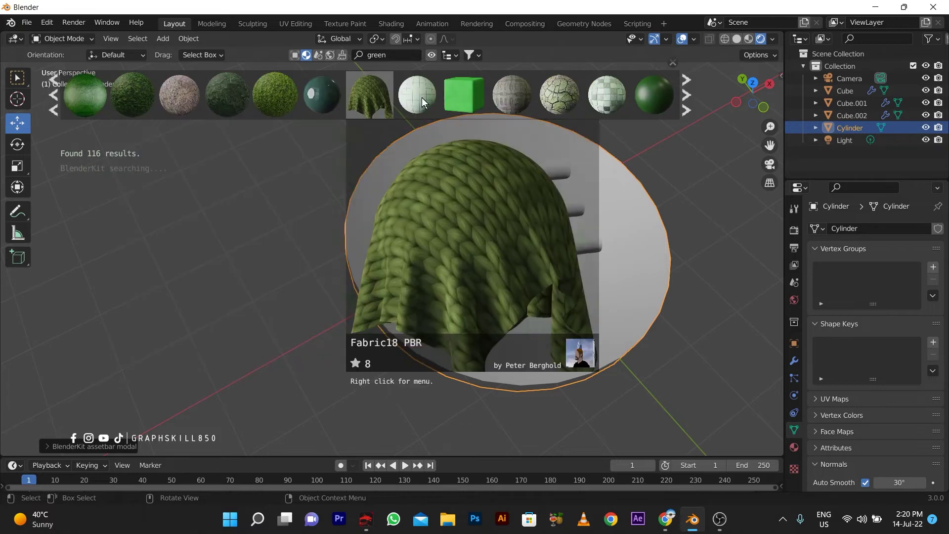
{"action": "left_click_drag", "start_coordinate": [463, 94], "coordinate": [374, 197]}
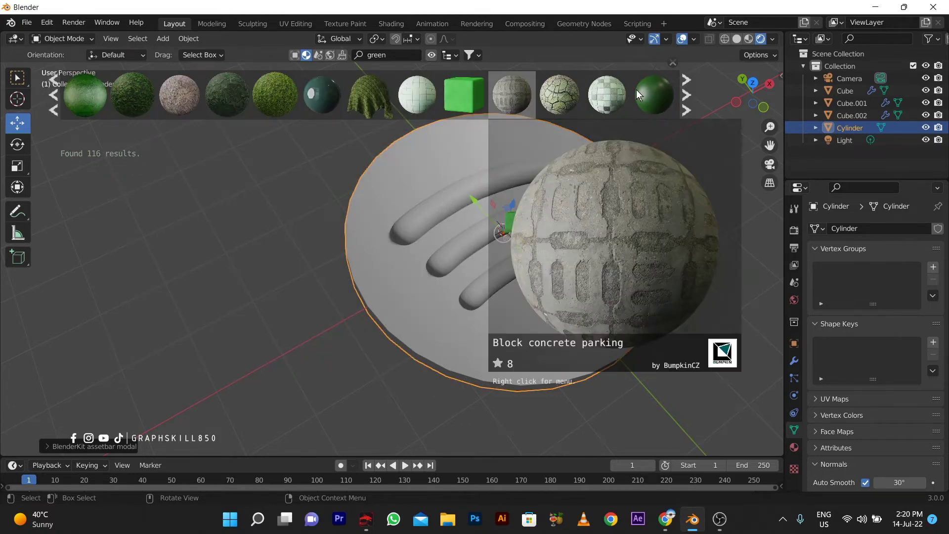
{"action": "left_click", "coordinate": [687, 90]}
{"action": "left_click", "coordinate": [687, 90]}
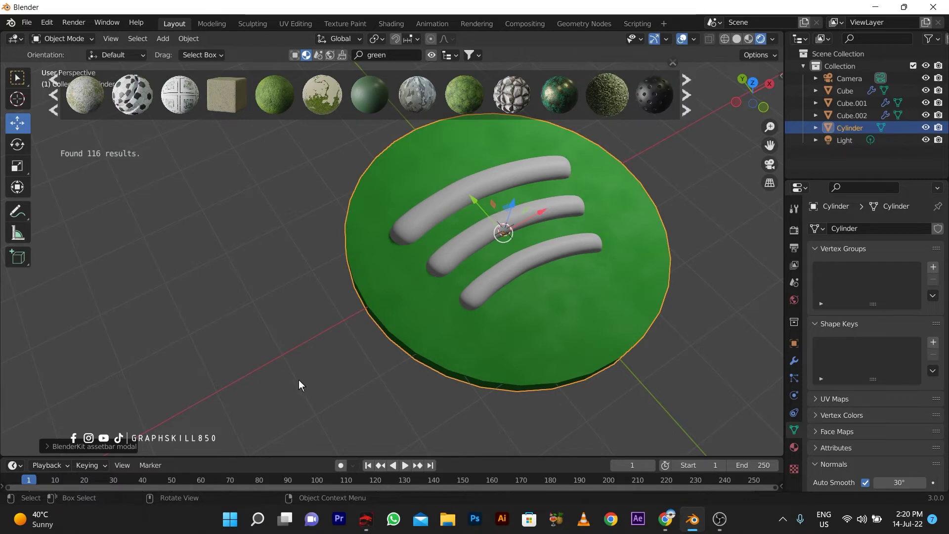
{"action": "middle_click_drag", "start_coordinate": [299, 380], "coordinate": [651, 147]}
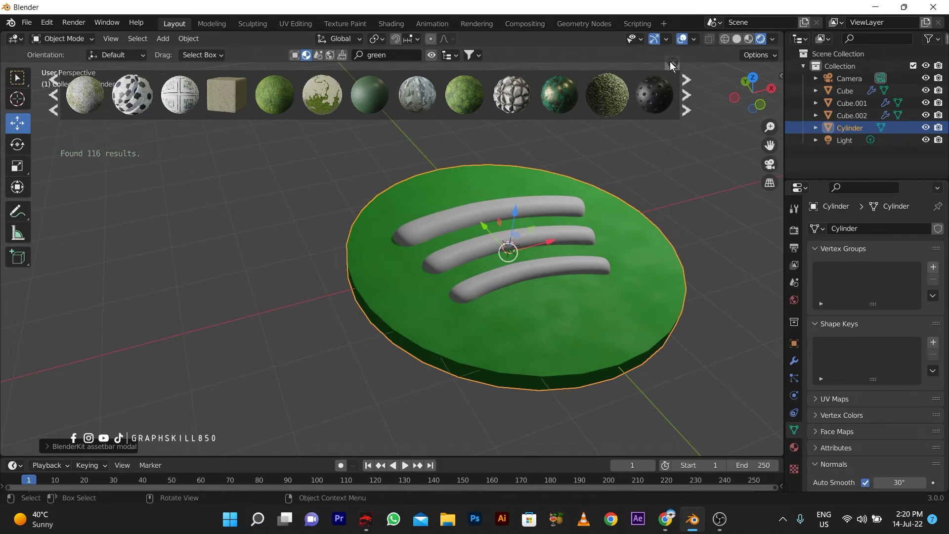
Search the BlenderKit materials for black and try two glossy dark ones on the uppermost bar.
{"action": "left_click", "coordinate": [390, 55]}
{"action": "type", "text": "black"}
{"action": "key", "text": "Return"}
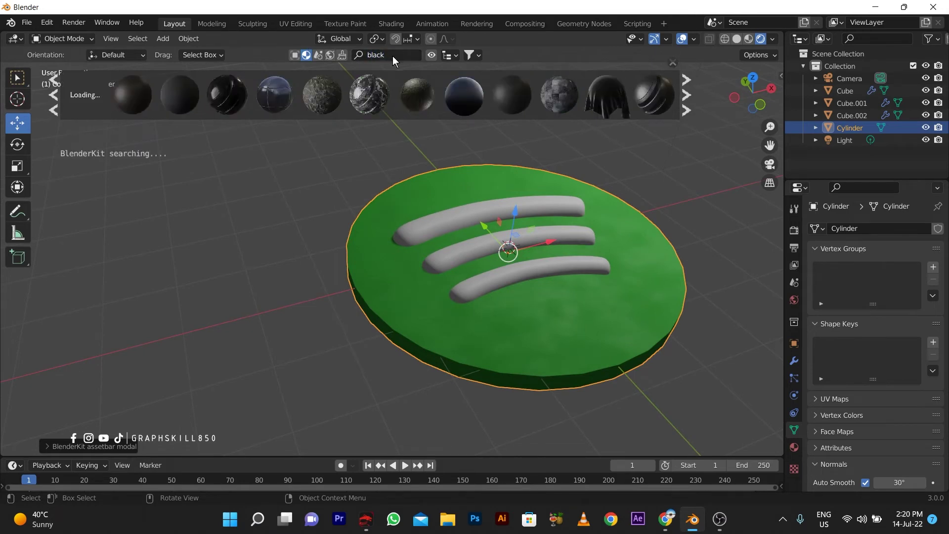
{"action": "left_click", "coordinate": [477, 217]}
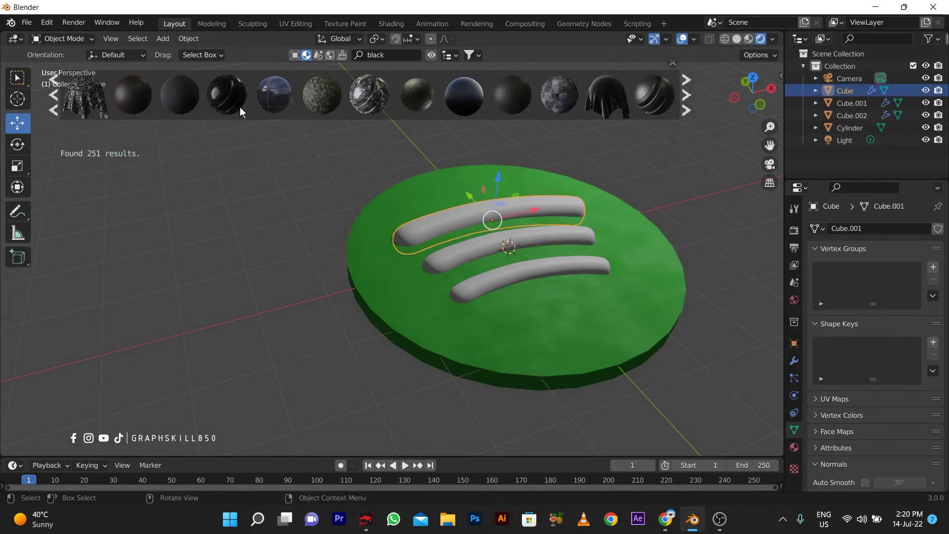
{"action": "mouse_move", "coordinate": [222, 105]}
{"action": "mouse_move", "coordinate": [222, 106]}
{"action": "left_mouse_down"}
{"action": "mouse_move", "coordinate": [247, 135]}
{"action": "mouse_move", "coordinate": [502, 206]}
{"action": "left_mouse_up"}
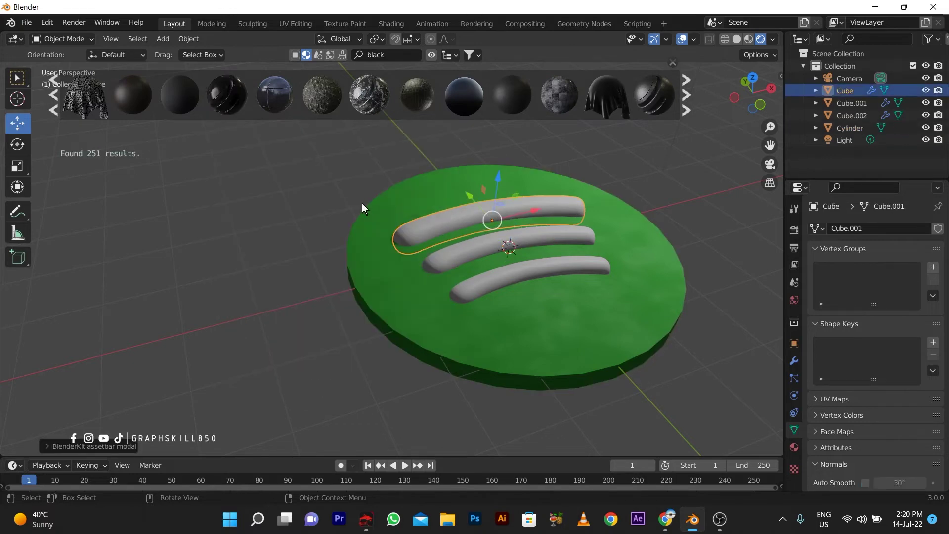
{"action": "left_click_drag", "start_coordinate": [459, 93], "coordinate": [502, 210]}
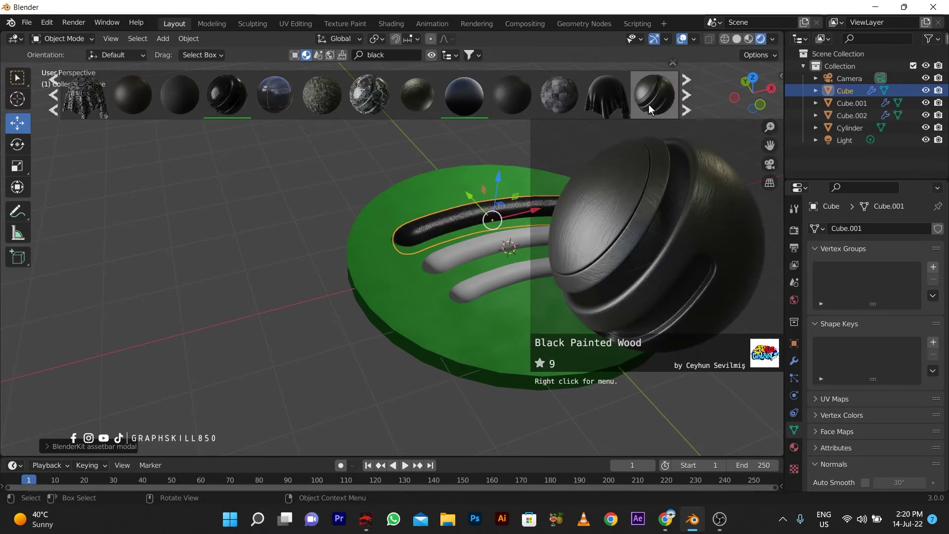
Apply the Black Painted Wood material to each of the three bars and close the material results.
{"action": "left_click_drag", "start_coordinate": [649, 105], "coordinate": [393, 248]}
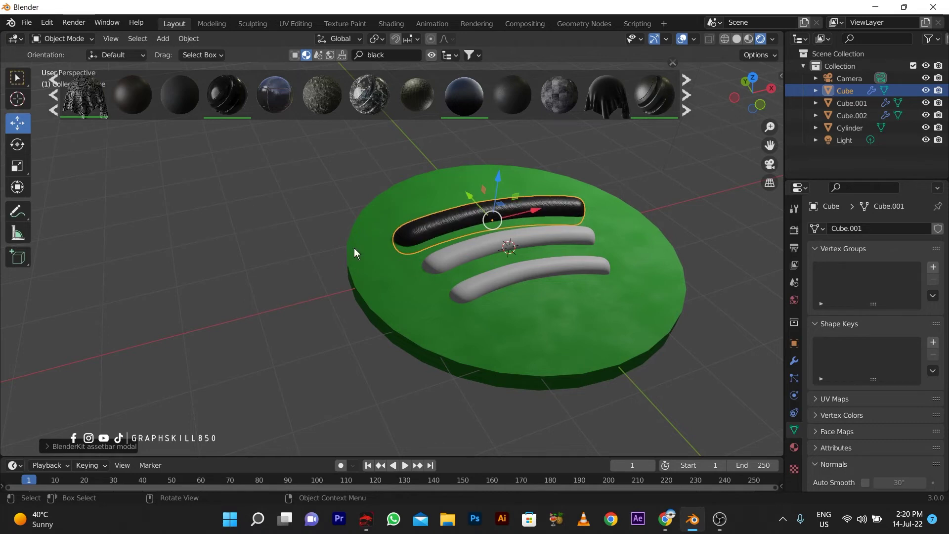
{"action": "mouse_move", "coordinate": [353, 248]}
{"action": "middle_mouse_down"}
{"action": "mouse_move", "coordinate": [325, 257]}
{"action": "mouse_move", "coordinate": [355, 253]}
{"action": "middle_mouse_up"}
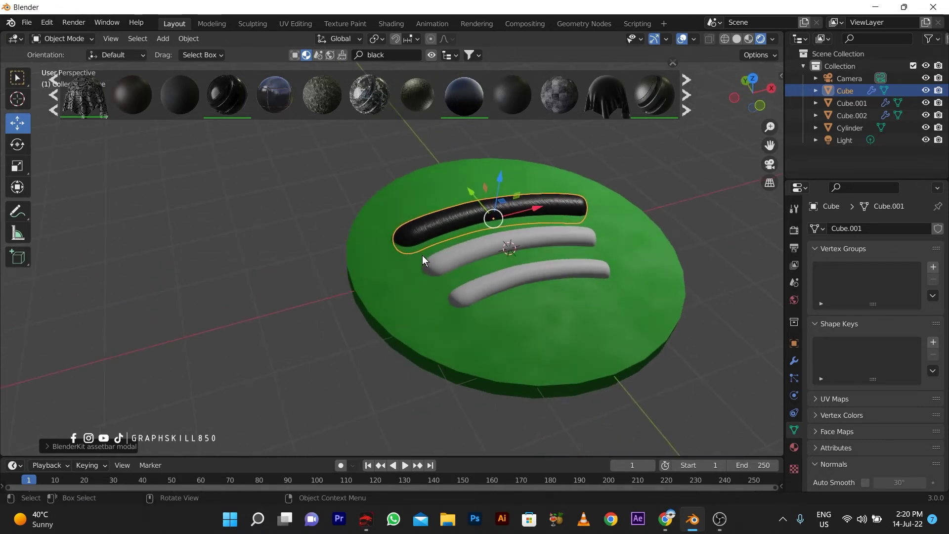
{"action": "left_click", "coordinate": [432, 265]}
{"action": "left_click_drag", "start_coordinate": [660, 95], "coordinate": [502, 282]}
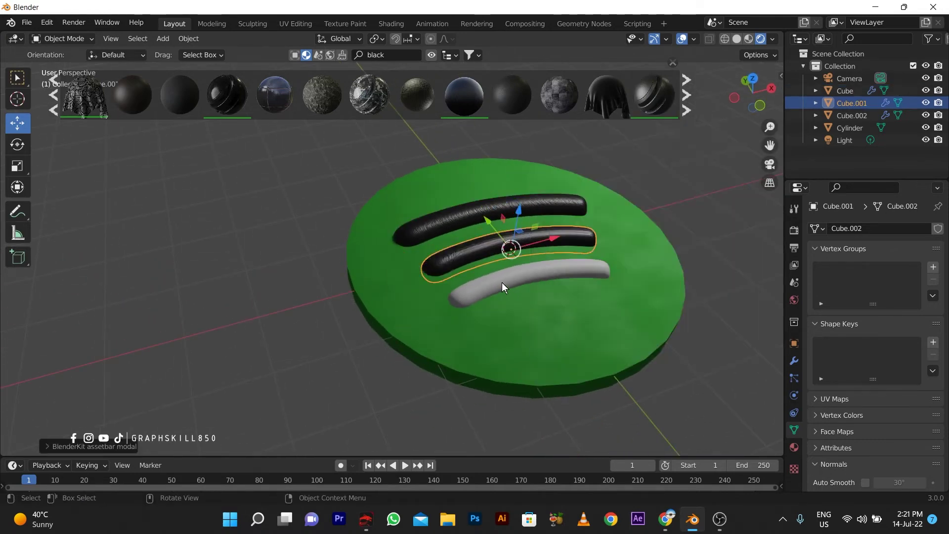
{"action": "left_click", "coordinate": [503, 283]}
{"action": "mouse_move", "coordinate": [662, 104]}
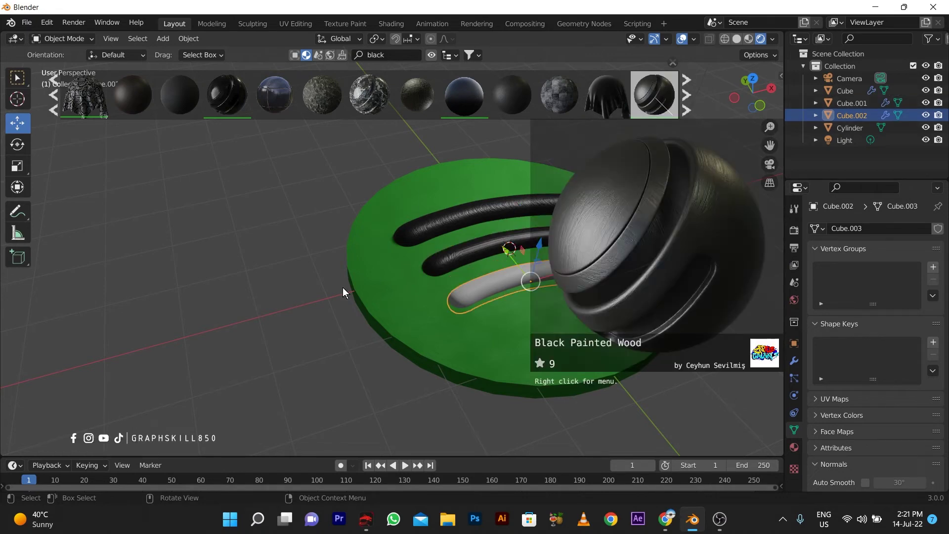
{"action": "middle_click_drag", "start_coordinate": [343, 290], "coordinate": [437, 325]}
{"action": "left_click", "coordinate": [672, 63]}
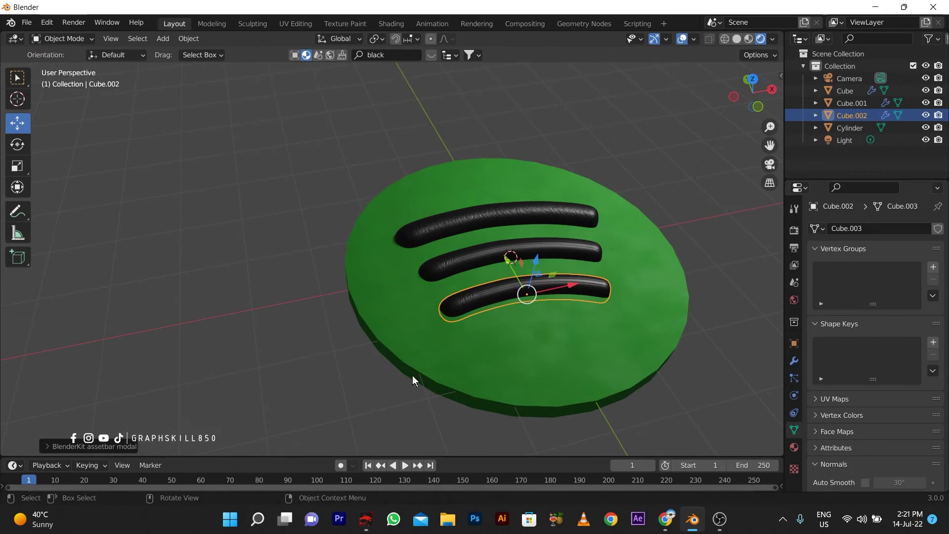
Scale the green disc down to about 0.97 and thicken it slightly along the Z axis.
{"action": "left_click", "coordinate": [458, 353]}
{"action": "key", "text": "s"}
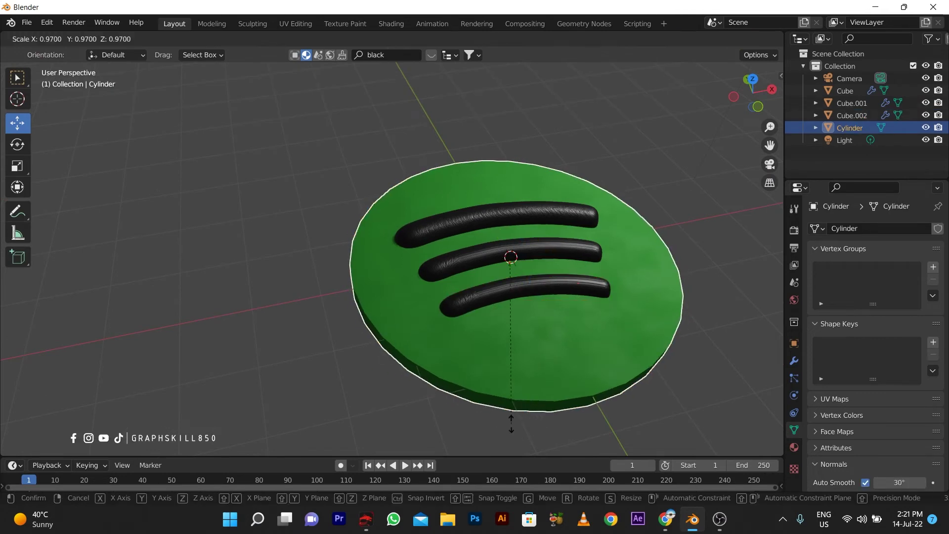
{"action": "left_click", "coordinate": [467, 414]}
{"action": "middle_click_drag", "start_coordinate": [467, 415], "coordinate": [474, 371]}
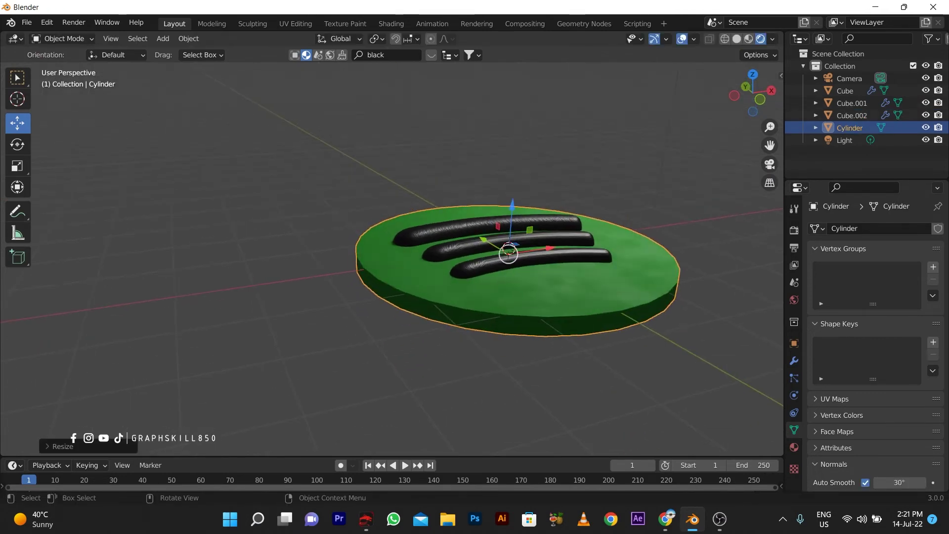
{"action": "key", "text": "s"}
{"action": "key", "text": "z"}
{"action": "left_click", "coordinate": [461, 426]}
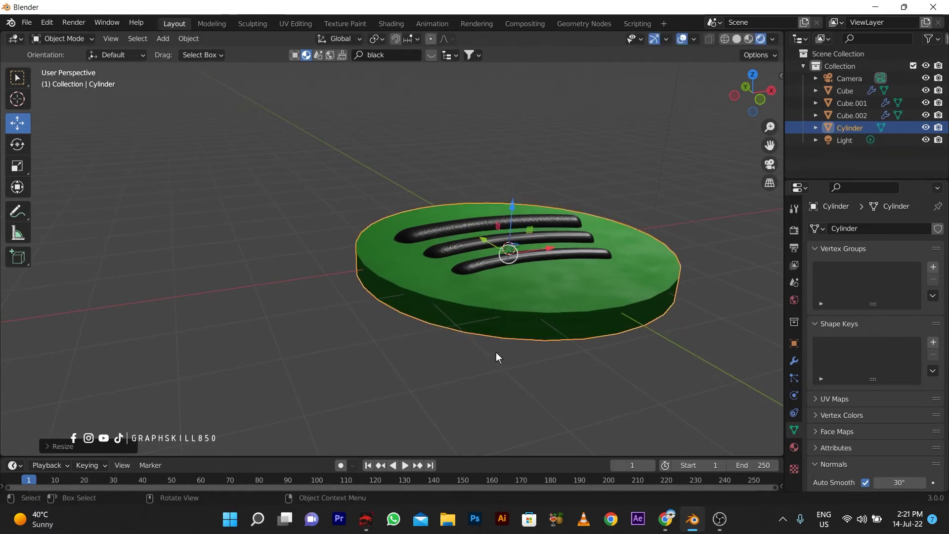
Lower the green disc about 0.07 m along the Z axis and deselect it.
{"action": "key", "text": "g"}
{"action": "key", "text": "z"}
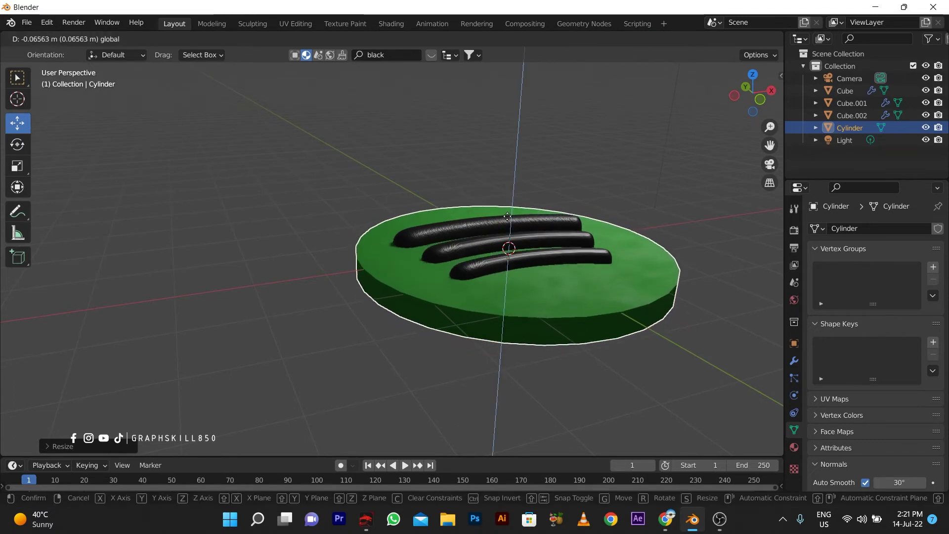
{"action": "left_click", "coordinate": [507, 215]}
{"action": "middle_click_drag", "start_coordinate": [507, 215], "coordinate": [461, 355]}
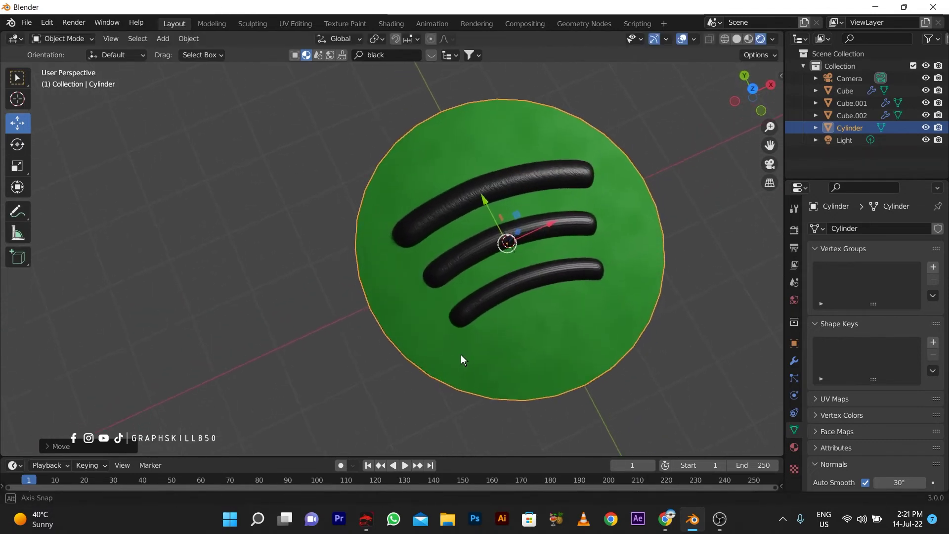
{"action": "left_click", "coordinate": [290, 269]}
{"action": "middle_click_drag", "start_coordinate": [289, 269], "coordinate": [356, 267]}
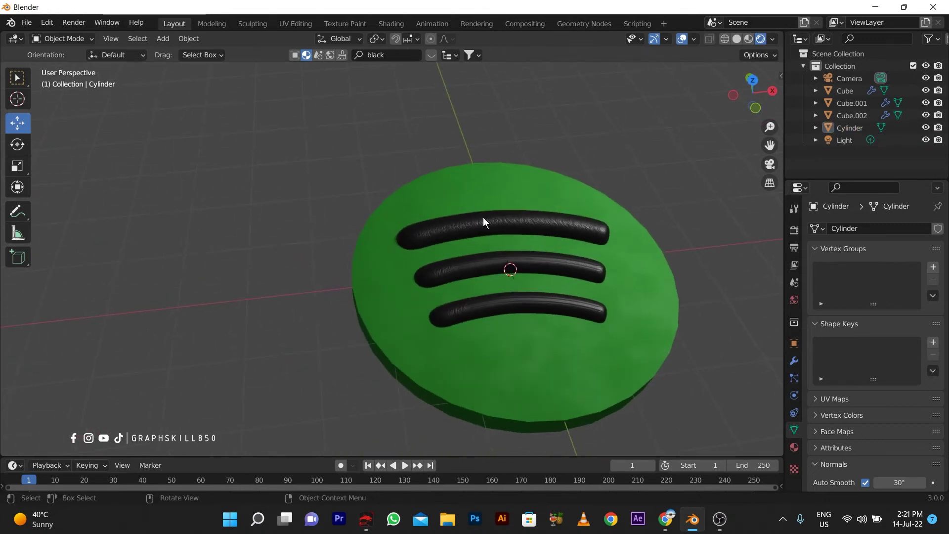
Enable Ambient Occlusion in the render settings, keeping Eevee as the render engine.
{"action": "left_click", "coordinate": [794, 230]}
{"action": "left_click", "coordinate": [873, 231]}
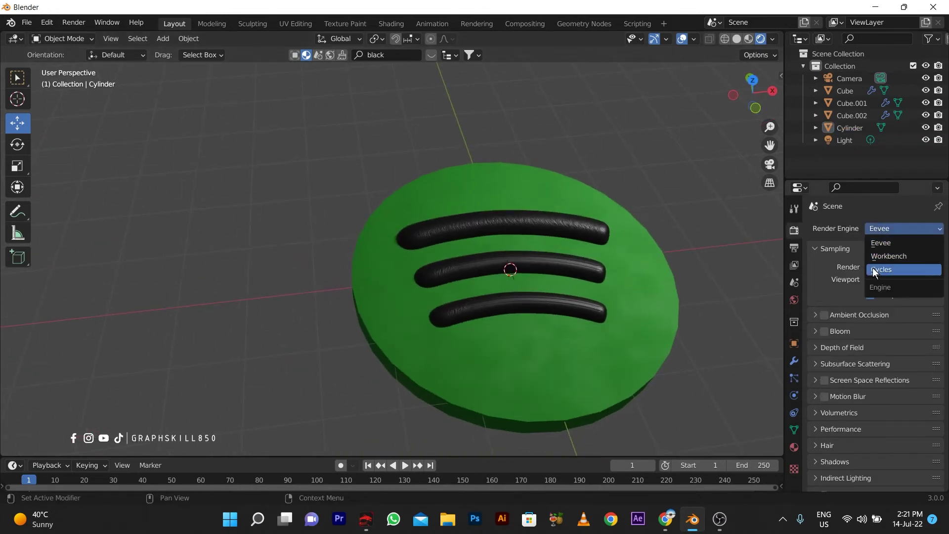
{"action": "left_click", "coordinate": [824, 315]}
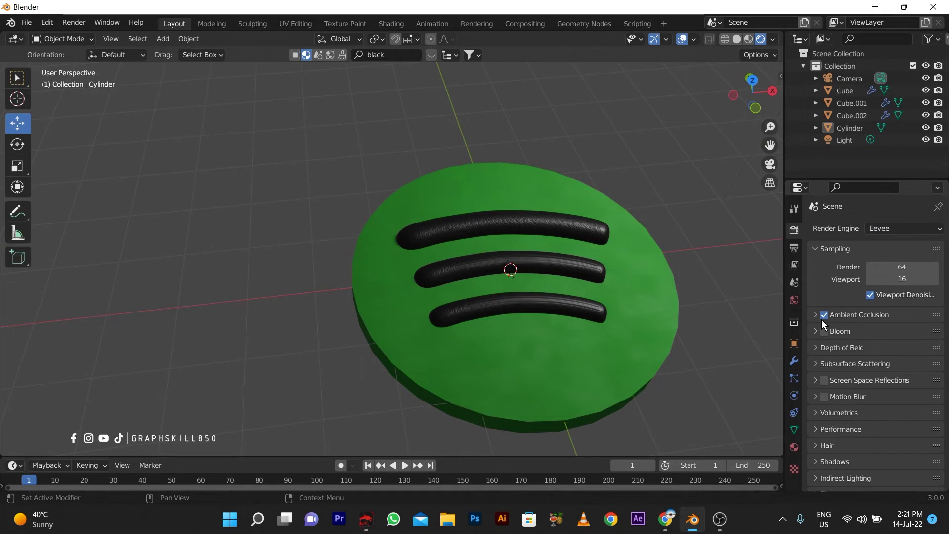
{"action": "middle_click_drag", "start_coordinate": [533, 317], "coordinate": [416, 262]}
{"action": "left_click", "coordinate": [415, 262]}
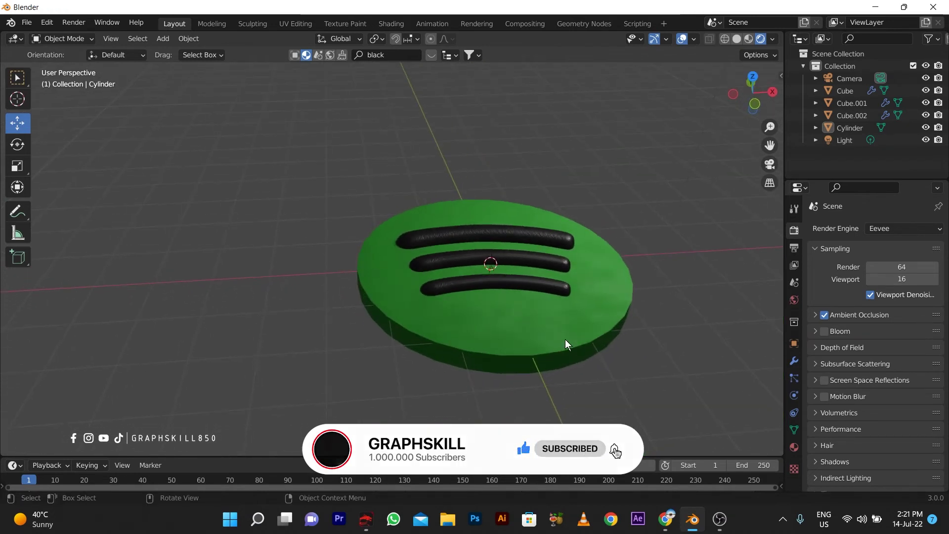
Apply the green disc's object transform.
{"action": "key", "text": "Tab"}
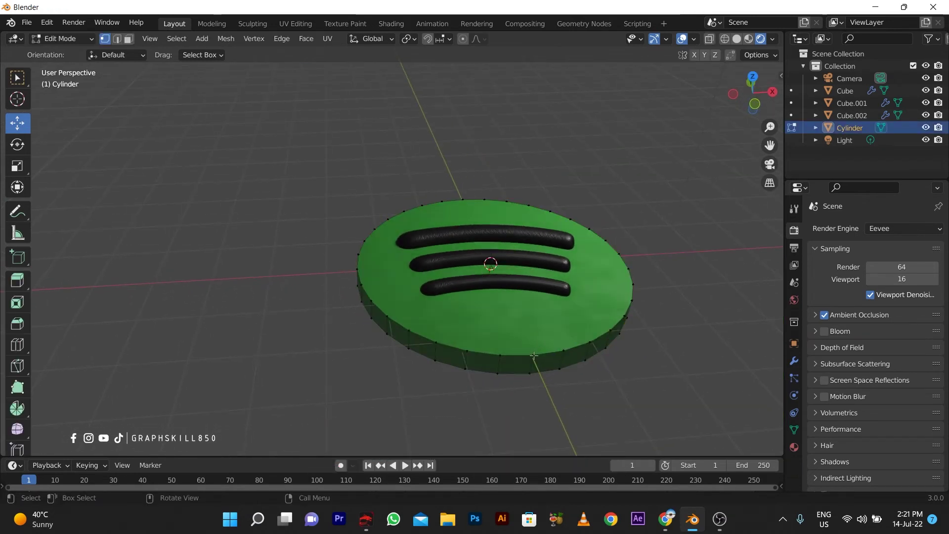
{"action": "left_click", "coordinate": [533, 355]}
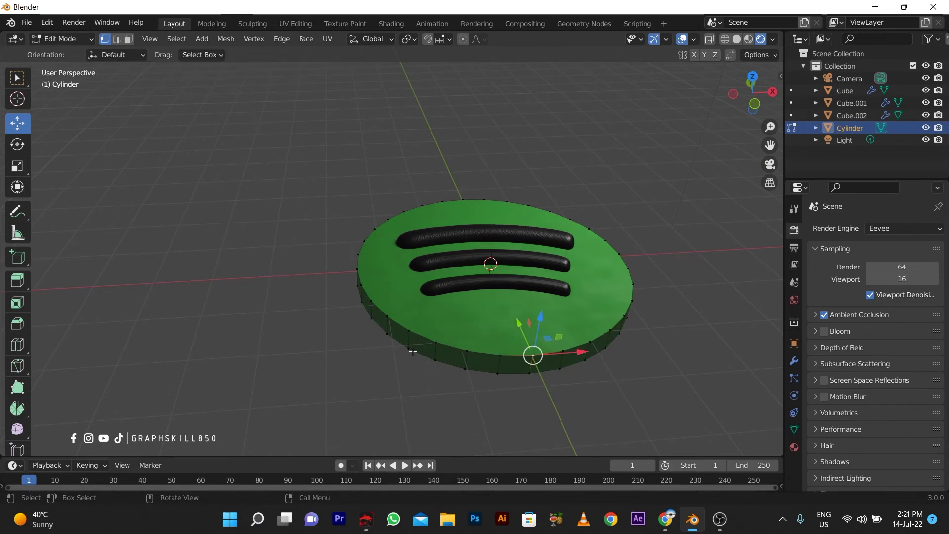
{"action": "key", "text": "Tab"}
{"action": "key", "text": "ctrl+a"}
{"action": "left_click", "coordinate": [375, 339]}
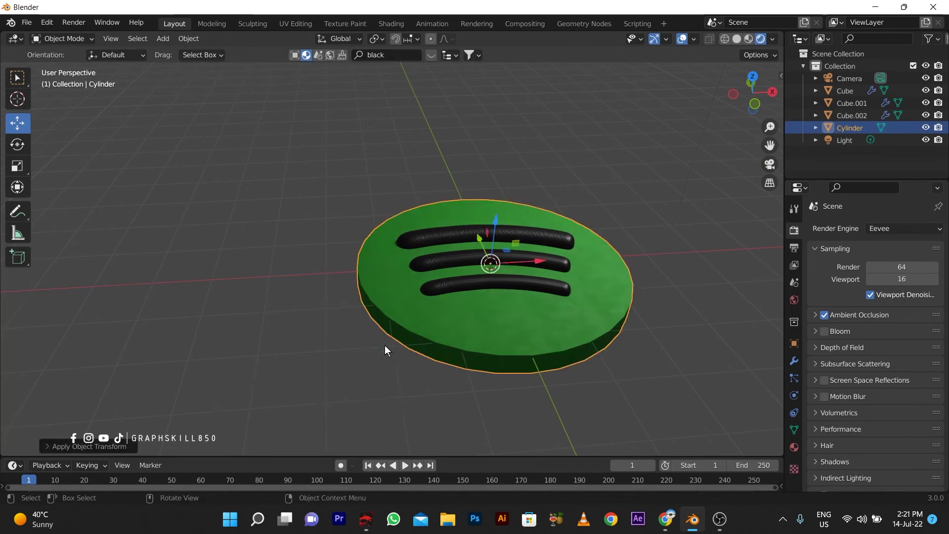
Add two evenly spaced loop cuts around the side of the disc, without sliding them.
{"action": "key", "text": "Tab"}
{"action": "left_click", "coordinate": [129, 38]}
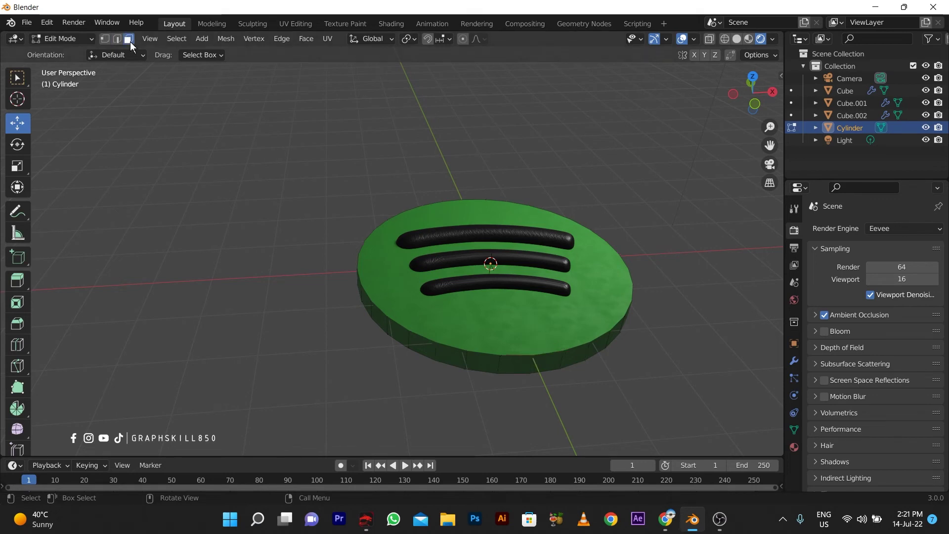
{"action": "left_click", "coordinate": [503, 327]}
{"action": "scroll", "coordinate": [529, 363], "scroll_direction": "up", "scroll_amount": 2}
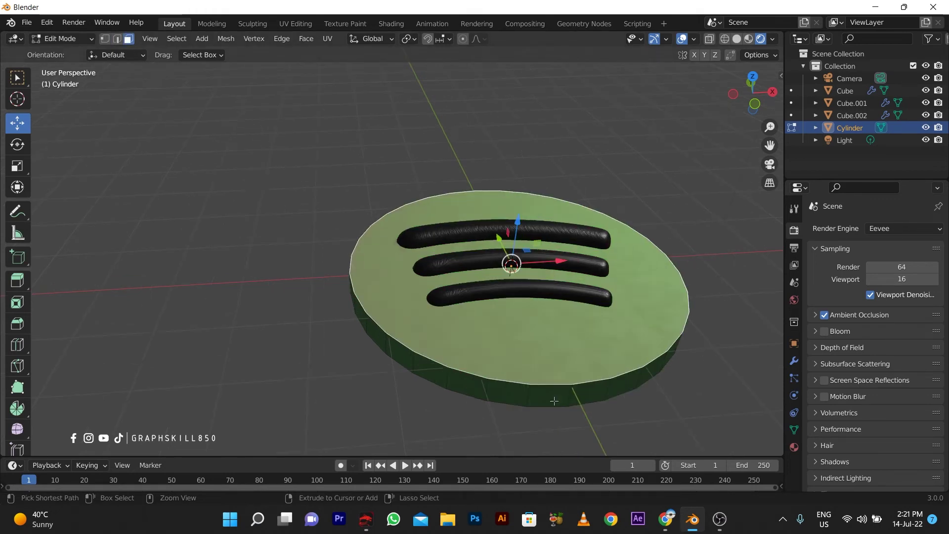
{"action": "middle_click_drag", "start_coordinate": [536, 396], "coordinate": [240, 202]}
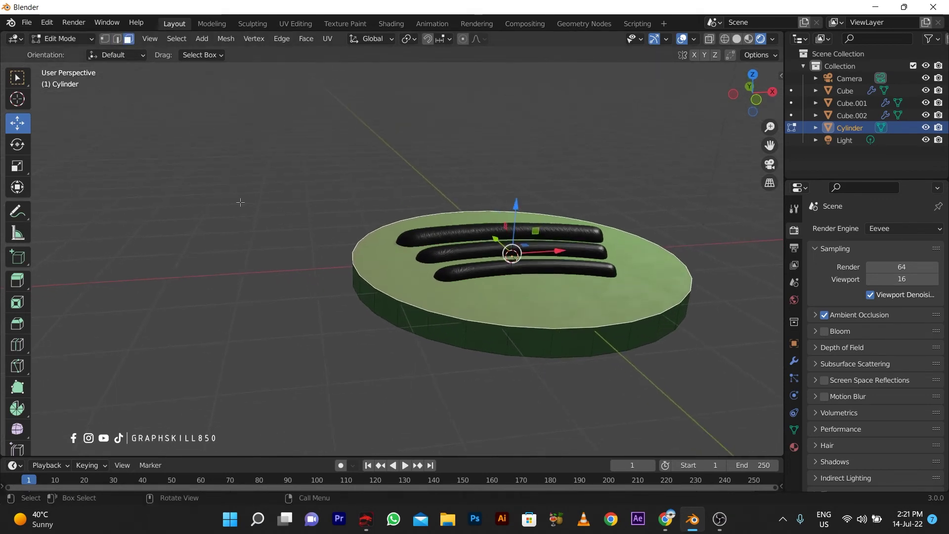
{"action": "left_click", "coordinate": [117, 38]}
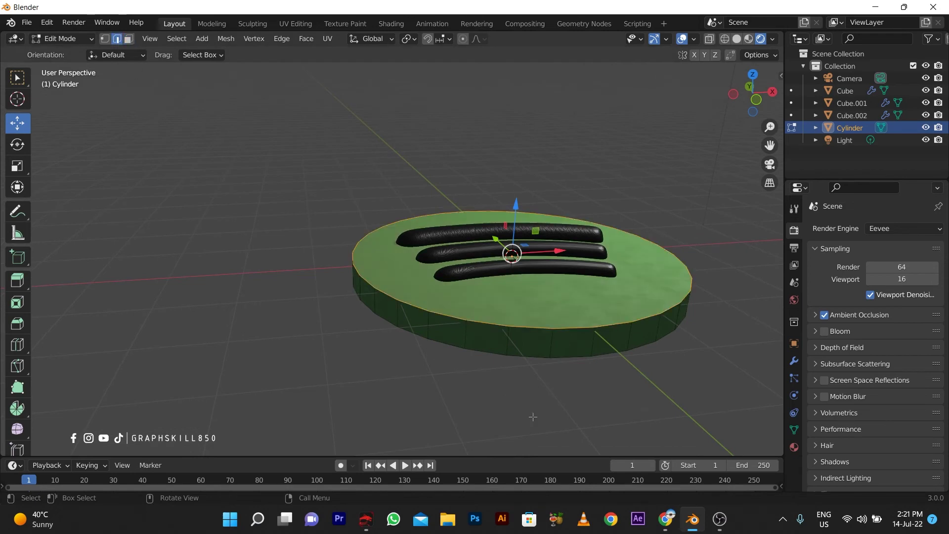
{"action": "left_click", "coordinate": [508, 339], "text": "alt"}
{"action": "left_click", "coordinate": [547, 344], "text": "alt"}
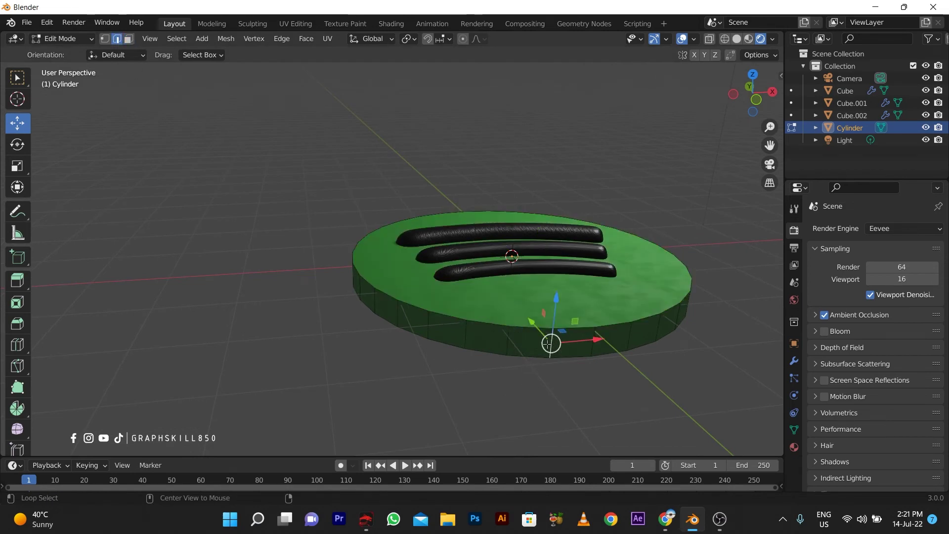
{"action": "key", "text": "ctrl+r"}
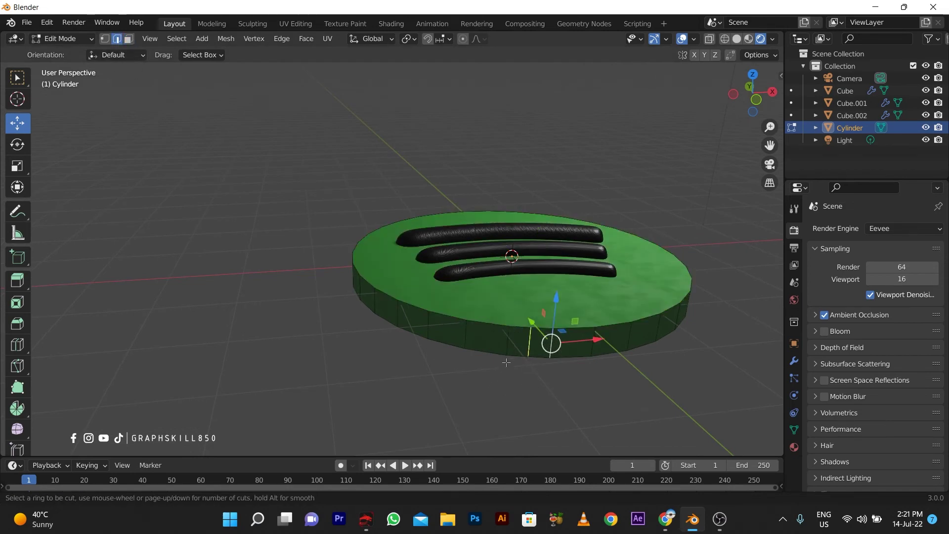
{"action": "scroll", "coordinate": [504, 342], "scroll_direction": "up", "scroll_amount": 1}
{"action": "left_click", "coordinate": [504, 342]}
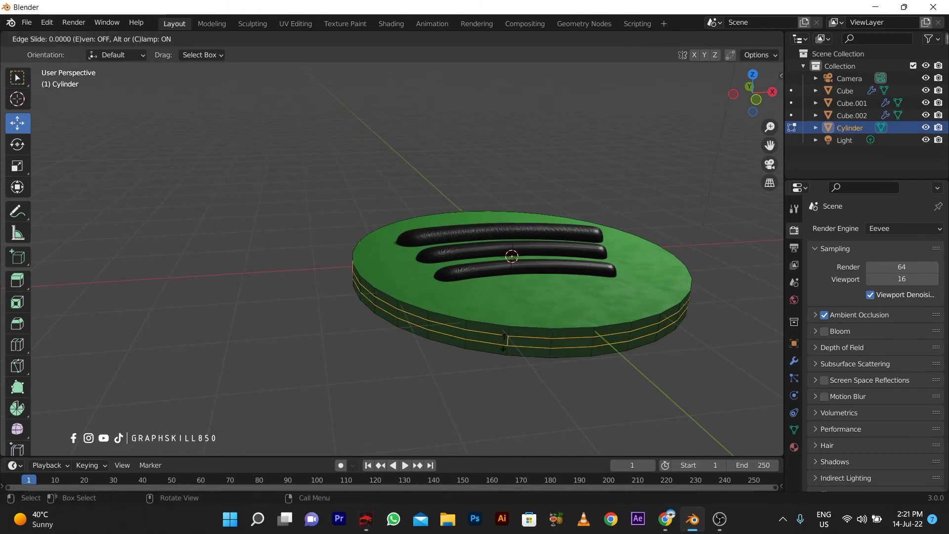
{"action": "right_click", "coordinate": [503, 356]}
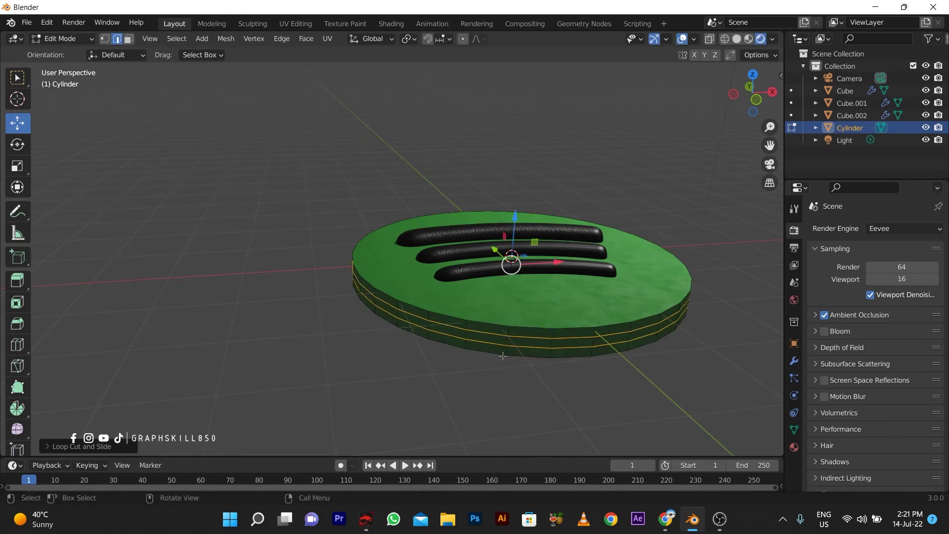
Select the middle band of faces around the disc's side and extrude it slightly inward along the normals to form a groove.
{"action": "left_click", "coordinate": [128, 41]}
{"action": "left_click", "coordinate": [473, 338]}
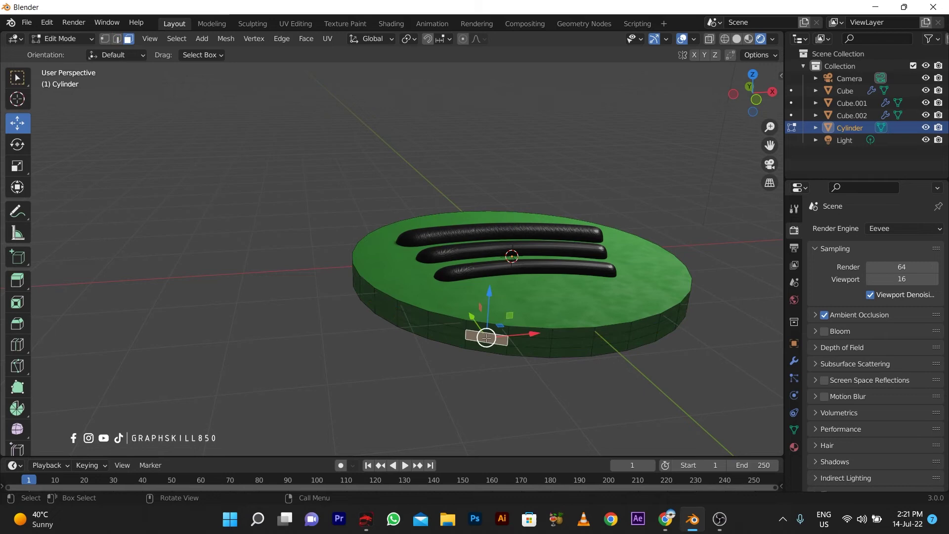
{"action": "left_click", "coordinate": [512, 340], "text": "shift"}
{"action": "left_click", "coordinate": [510, 340], "text": "shift"}
{"action": "left_click", "coordinate": [509, 339], "text": "alt"}
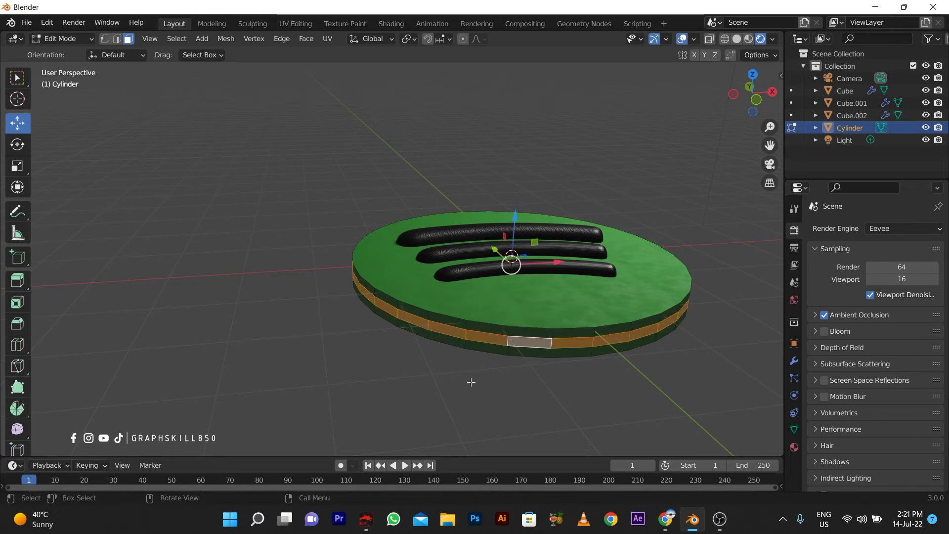
{"action": "key", "text": "alt+e"}
{"action": "left_click", "coordinate": [470, 410]}
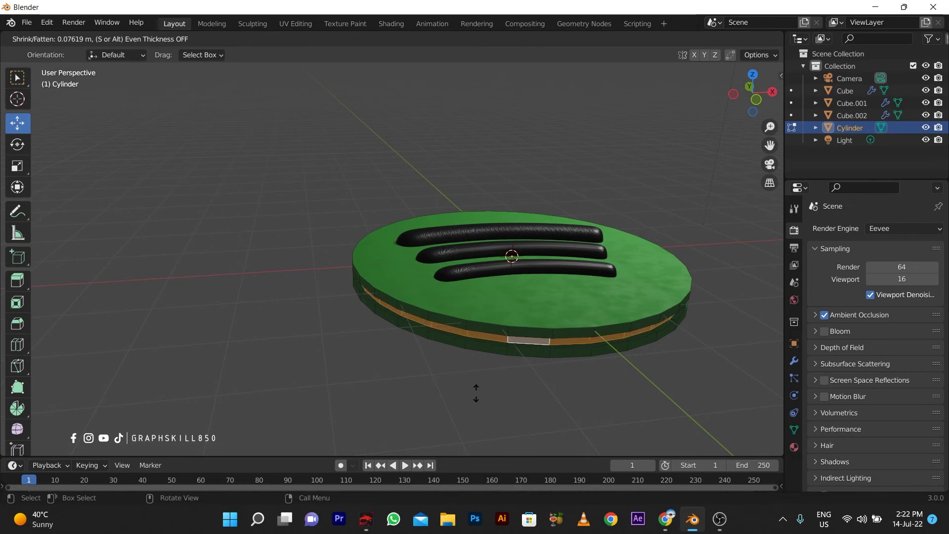
{"action": "left_click", "coordinate": [477, 393]}
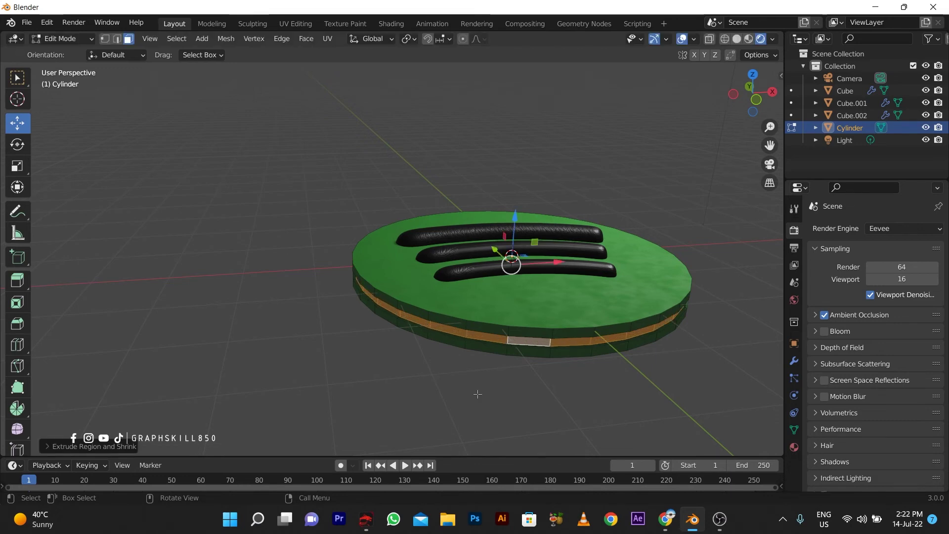
{"action": "key", "text": "Tab"}
{"action": "middle_click_drag", "start_coordinate": [455, 351], "coordinate": [437, 393]}
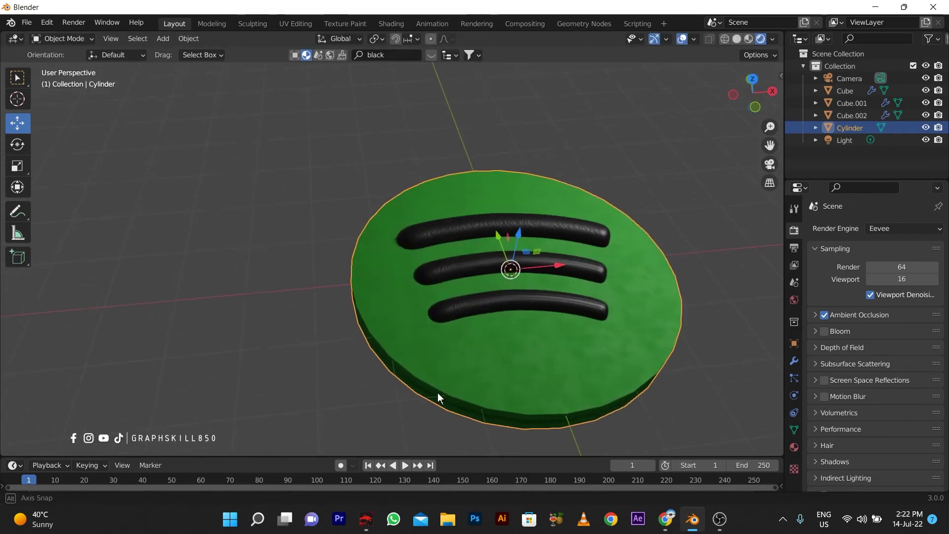
Inset the disc's top face by about 0.22 m and extrude the inset face slightly downward to leave a rim.
{"action": "key", "text": "Tab"}
{"action": "left_click", "coordinate": [445, 362]}
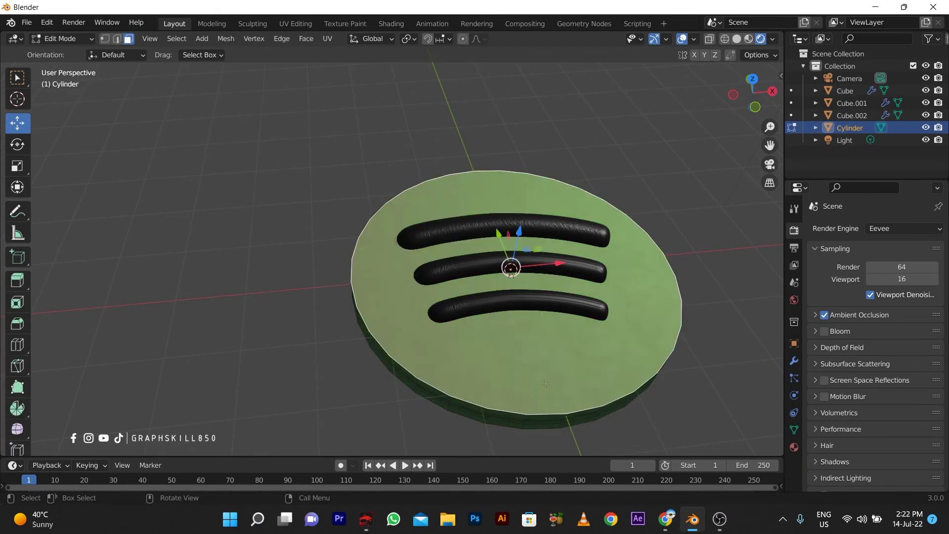
{"action": "key", "text": "i"}
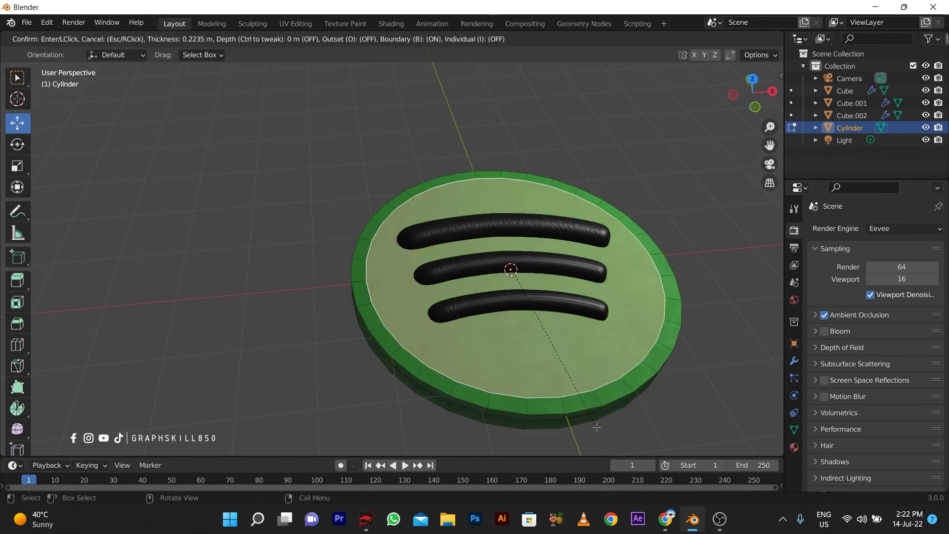
{"action": "left_click", "coordinate": [597, 428]}
{"action": "key", "text": "e"}
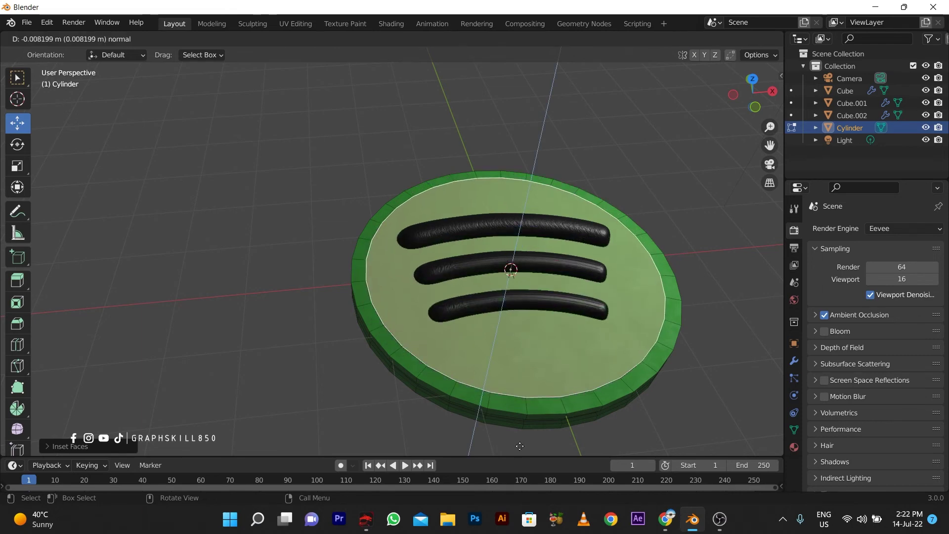
{"action": "left_click", "coordinate": [519, 447]}
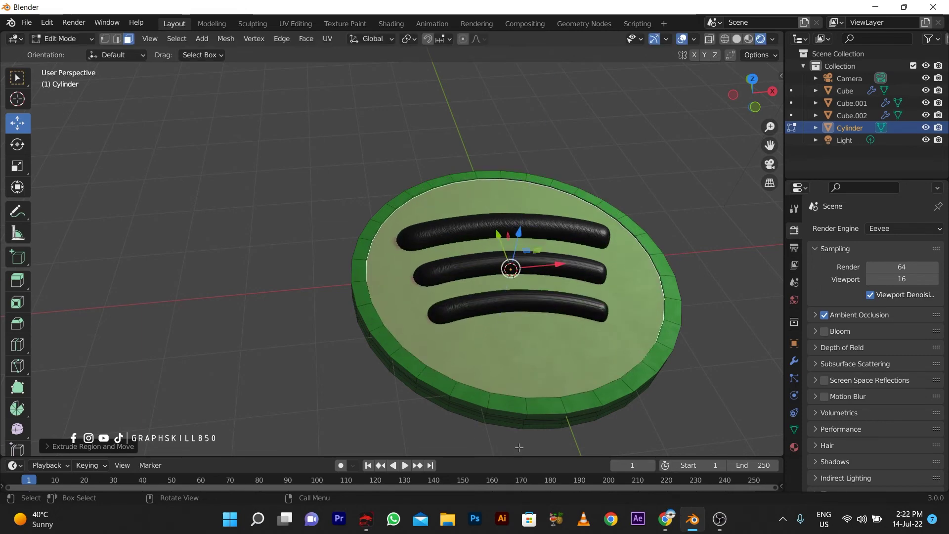
{"action": "key", "text": "Tab"}
{"action": "middle_click_drag", "start_coordinate": [458, 370], "coordinate": [468, 393]}
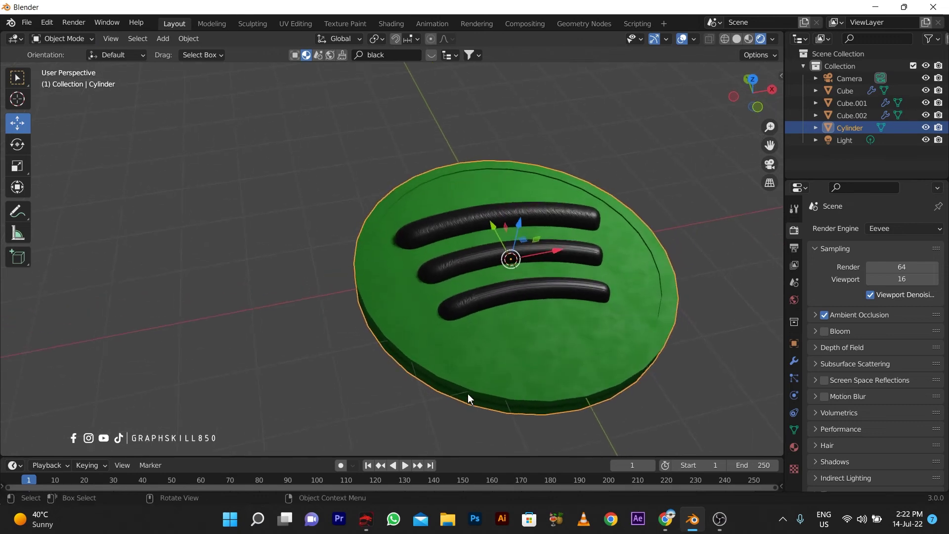
Add one loop cut around the top of the disc's rim.
{"action": "key", "text": "Tab"}
{"action": "key", "text": "ctrl+r"}
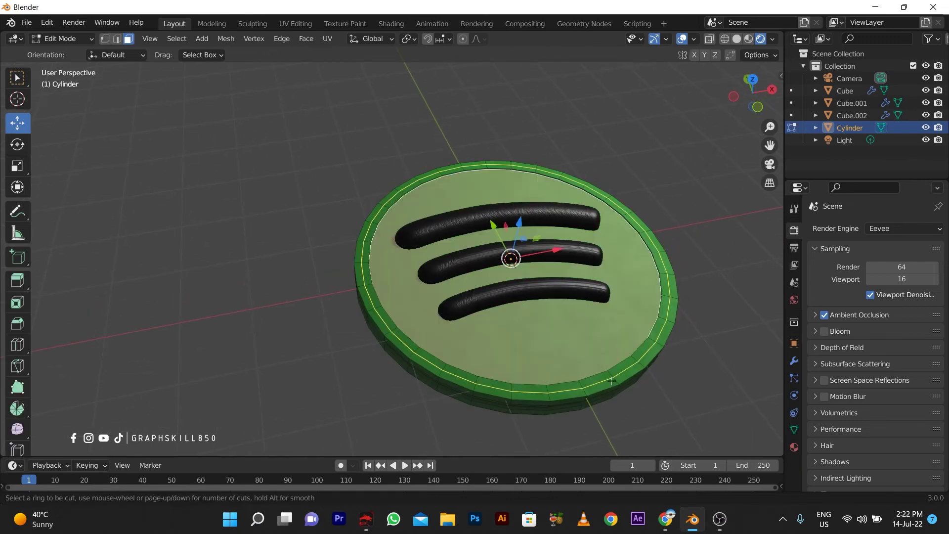
{"action": "left_click", "coordinate": [613, 386]}
{"action": "left_click", "coordinate": [597, 403]}
{"action": "middle_click_drag", "start_coordinate": [598, 405], "coordinate": [601, 404]}
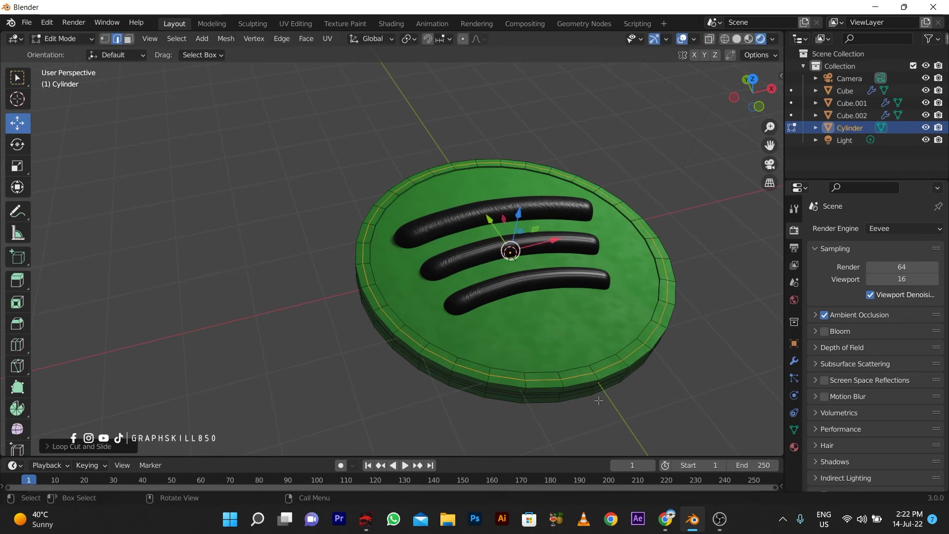
Try to scale the selected rim edge loop along Z, and move it slightly along the Z axis.
{"action": "key", "text": "s"}
{"action": "left_click", "coordinate": [597, 406]}
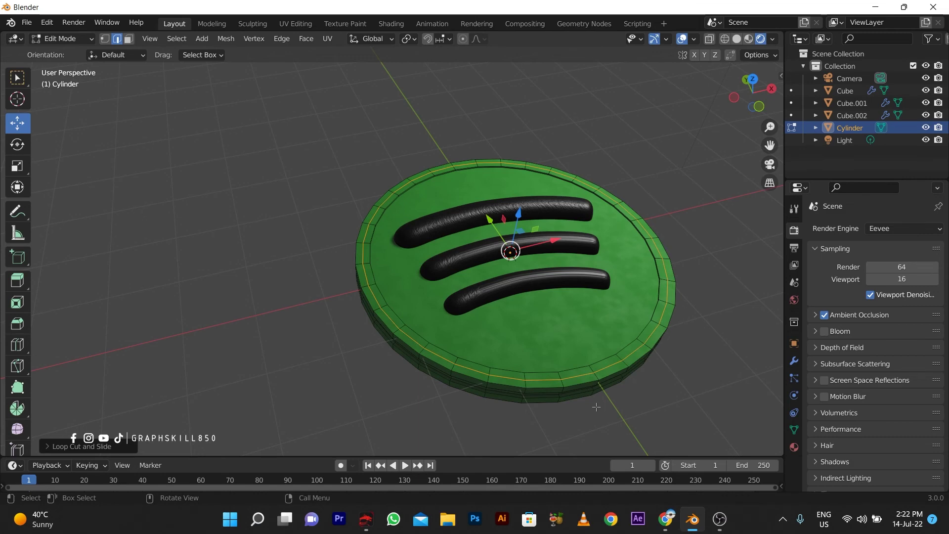
{"action": "key", "text": "s"}
{"action": "key", "text": "z"}
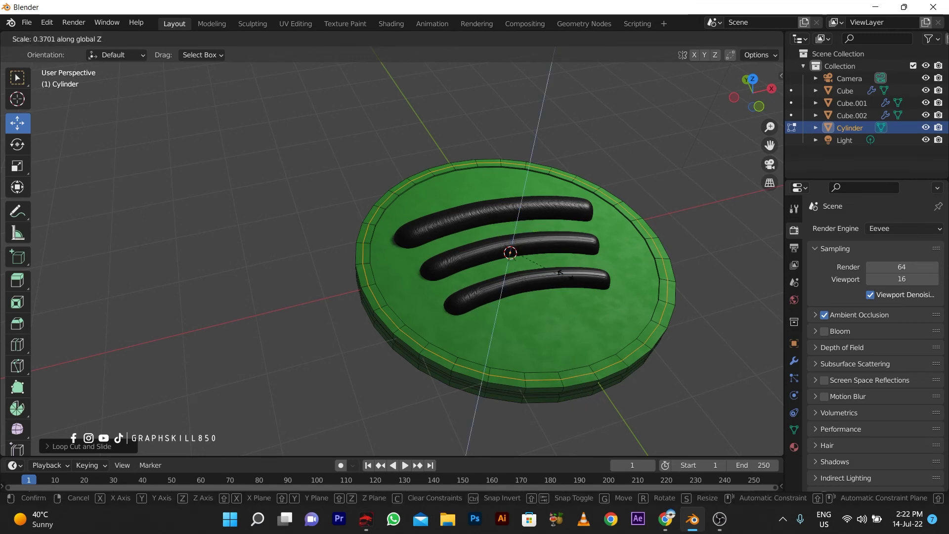
{"action": "left_click", "coordinate": [500, 273]}
{"action": "key", "text": "g"}
{"action": "key", "text": "z"}
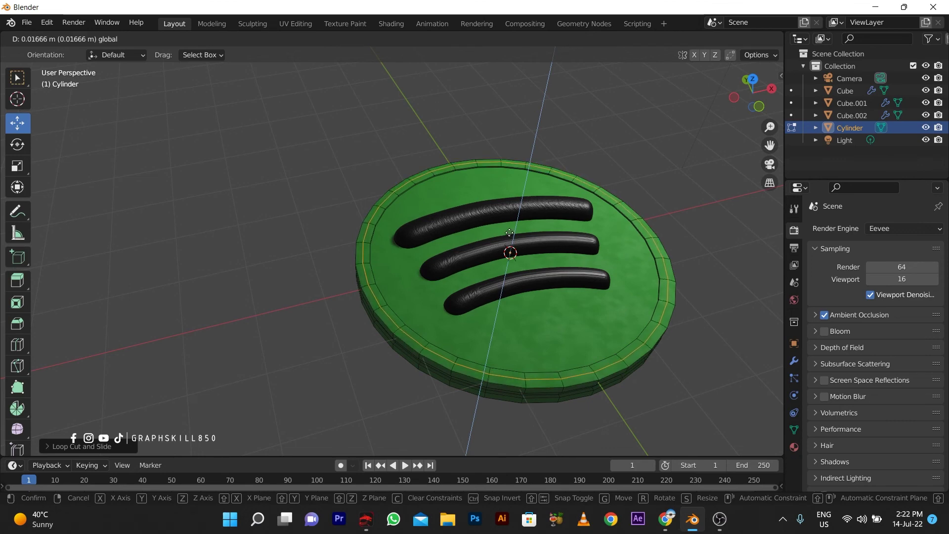
{"action": "left_click", "coordinate": [521, 331]}
Bevel the rim's edge loop with 11 segments and a width of about 0.14 m, and return to Object Mode.
{"action": "key", "text": "ctrl+b"}
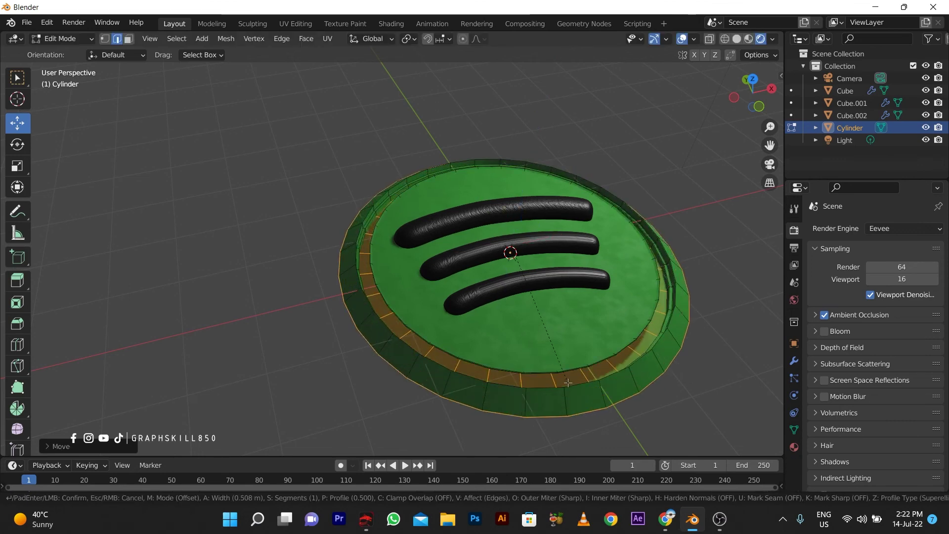
{"action": "scroll", "coordinate": [562, 360], "scroll_direction": "up", "scroll_amount": 4}
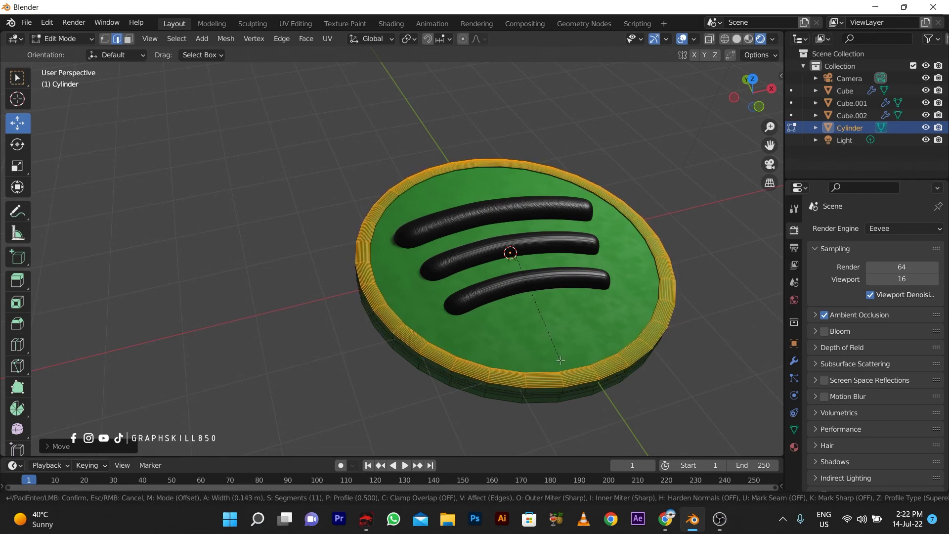
{"action": "left_click", "coordinate": [560, 361]}
{"action": "key", "text": "Tab"}
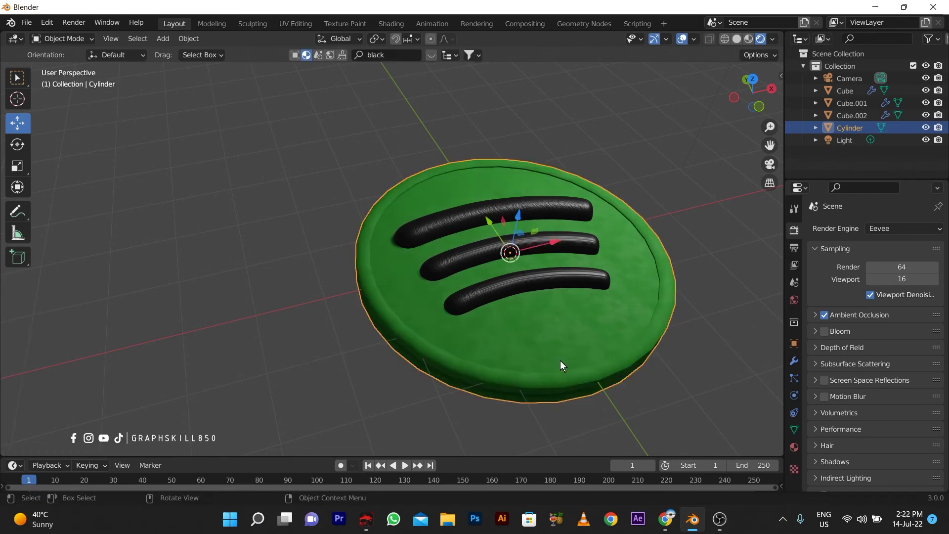
Apply smooth shading to each of the three black curved bars.
{"action": "middle_click_drag", "start_coordinate": [560, 361], "coordinate": [590, 358]}
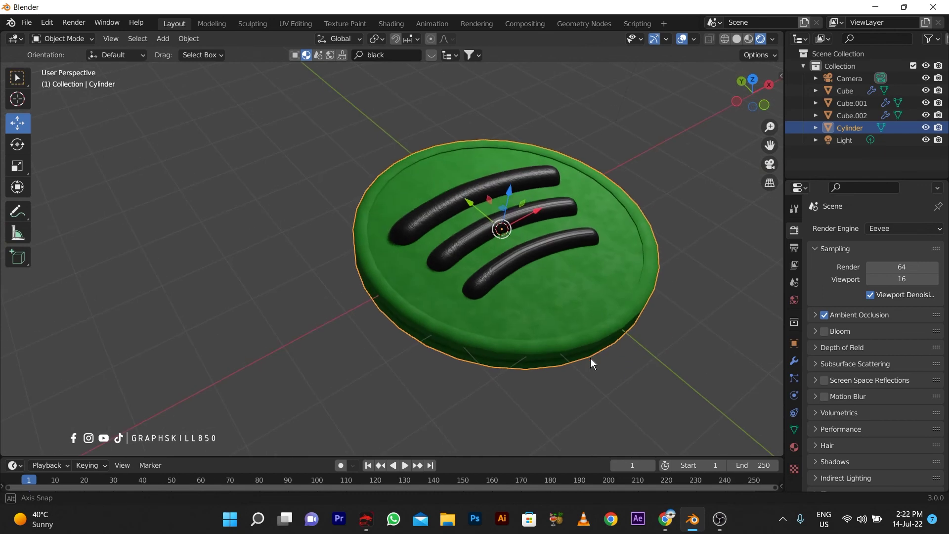
{"action": "middle_click_drag", "start_coordinate": [474, 310], "coordinate": [453, 332]}
{"action": "left_click", "coordinate": [458, 214]}
{"action": "right_click", "coordinate": [457, 214]}
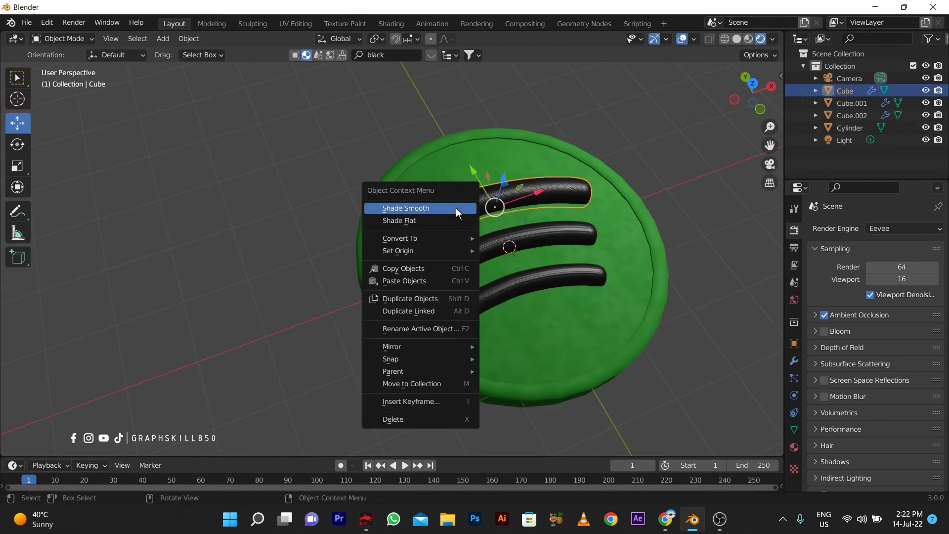
{"action": "left_click", "coordinate": [456, 208]}
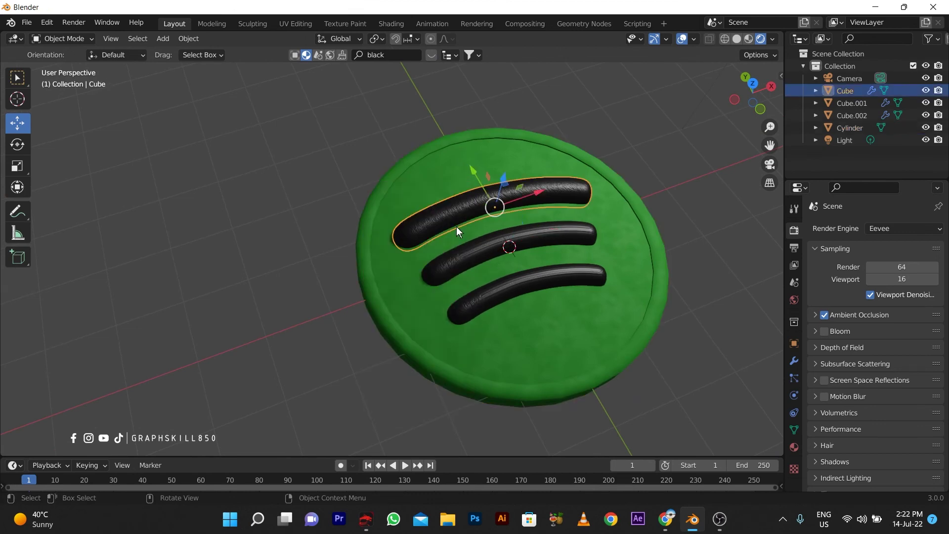
{"action": "left_click", "coordinate": [468, 255]}
{"action": "right_click", "coordinate": [468, 256]}
{"action": "left_click", "coordinate": [472, 256]}
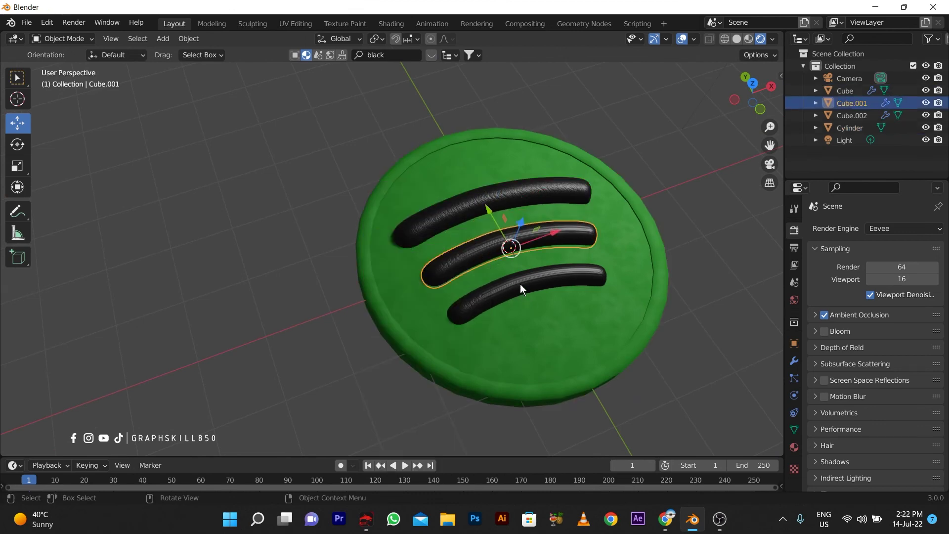
{"action": "left_click", "coordinate": [520, 289]}
{"action": "right_click", "coordinate": [520, 288]}
{"action": "left_click", "coordinate": [512, 278]}
Add a Subdivision Surface modifier to the green disc with both viewport and render levels set to 3.
{"action": "middle_click_drag", "start_coordinate": [429, 324], "coordinate": [394, 318]}
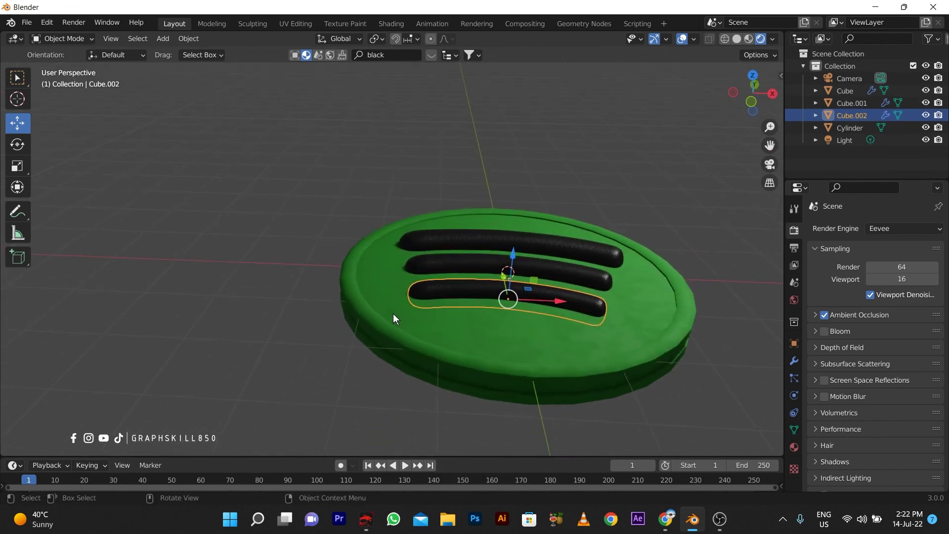
{"action": "left_click", "coordinate": [394, 318]}
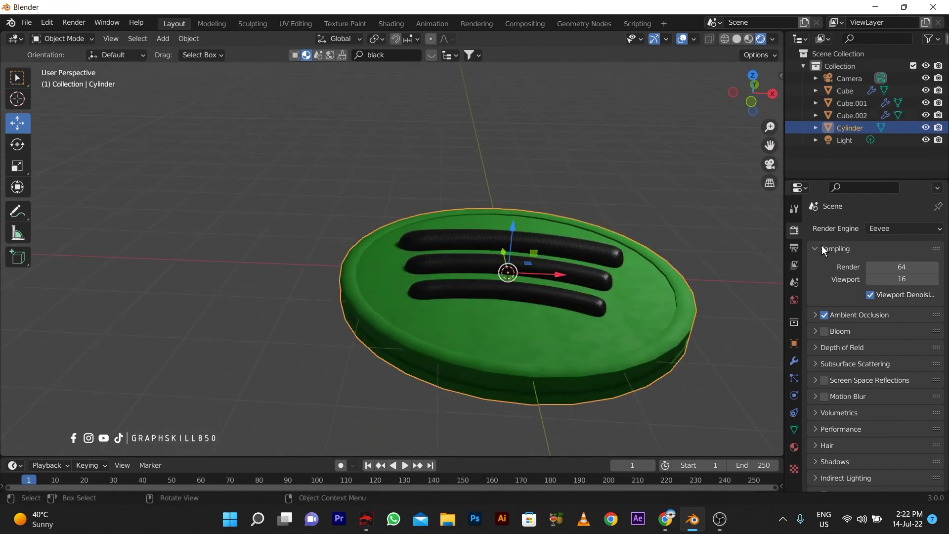
{"action": "left_click", "coordinate": [794, 361]}
{"action": "left_click", "coordinate": [846, 228]}
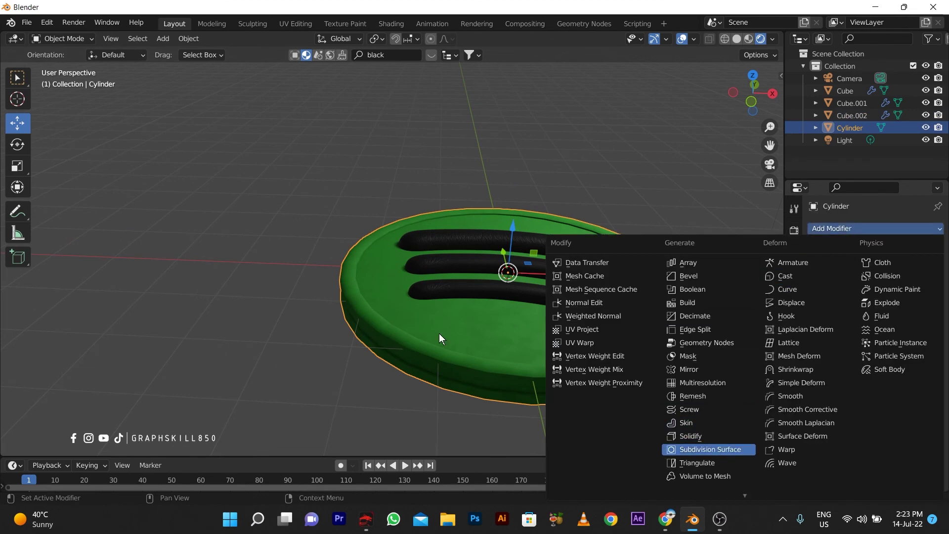
{"action": "left_click", "coordinate": [721, 454]}
{"action": "middle_click_drag", "start_coordinate": [439, 333], "coordinate": [568, 341]}
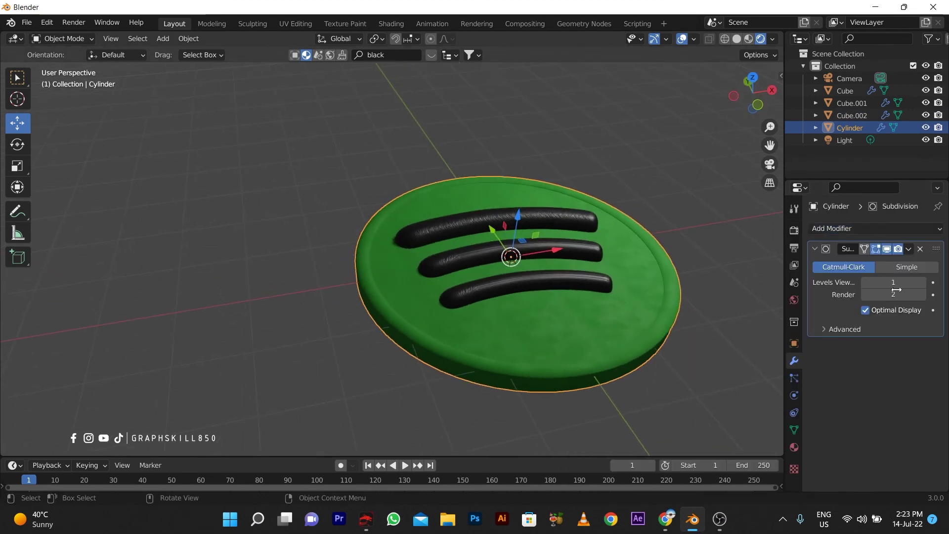
{"action": "left_click", "coordinate": [922, 283]}
{"action": "left_click", "coordinate": [922, 282]}
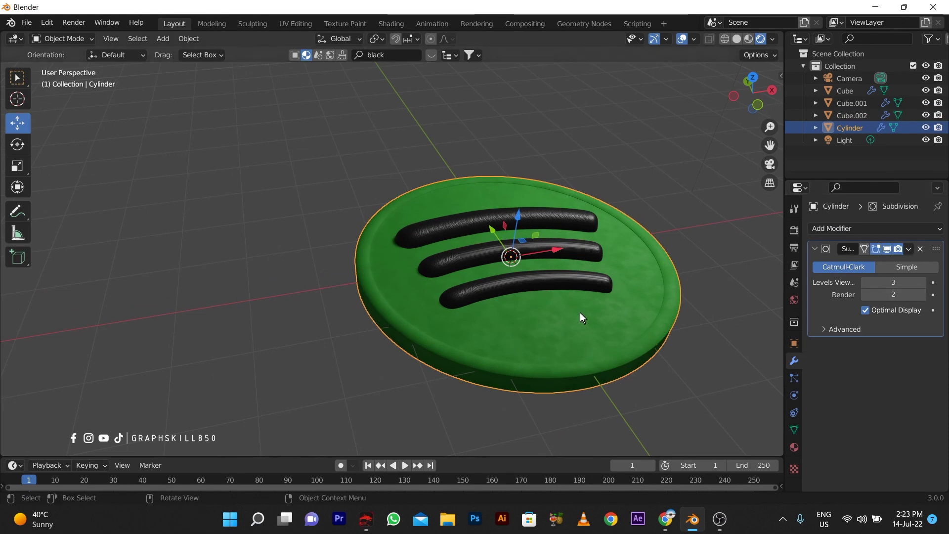
{"action": "left_click", "coordinate": [924, 293]}
{"action": "middle_click_drag", "start_coordinate": [356, 339], "coordinate": [414, 341]}
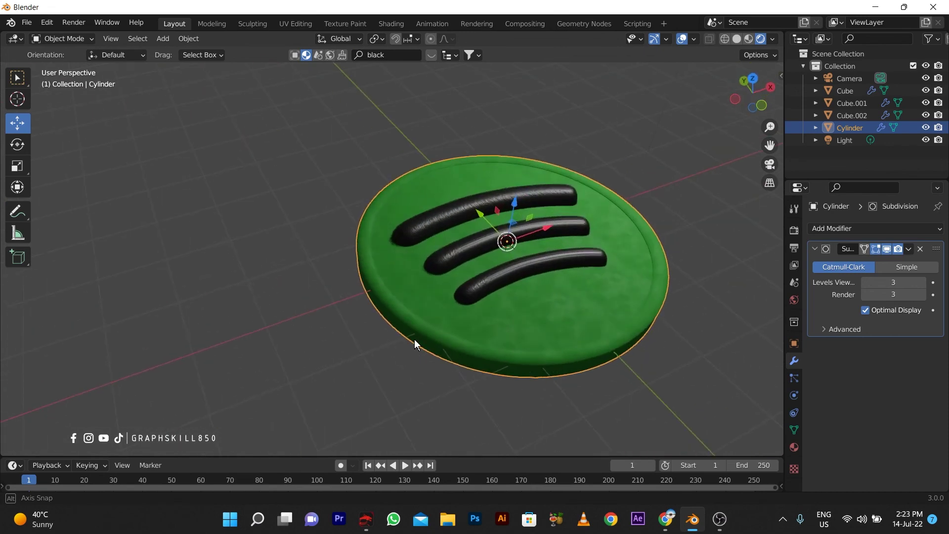
Switch the viewport shading to Material Preview and look at the logo from a lower angle.
{"action": "left_click", "coordinate": [749, 39]}
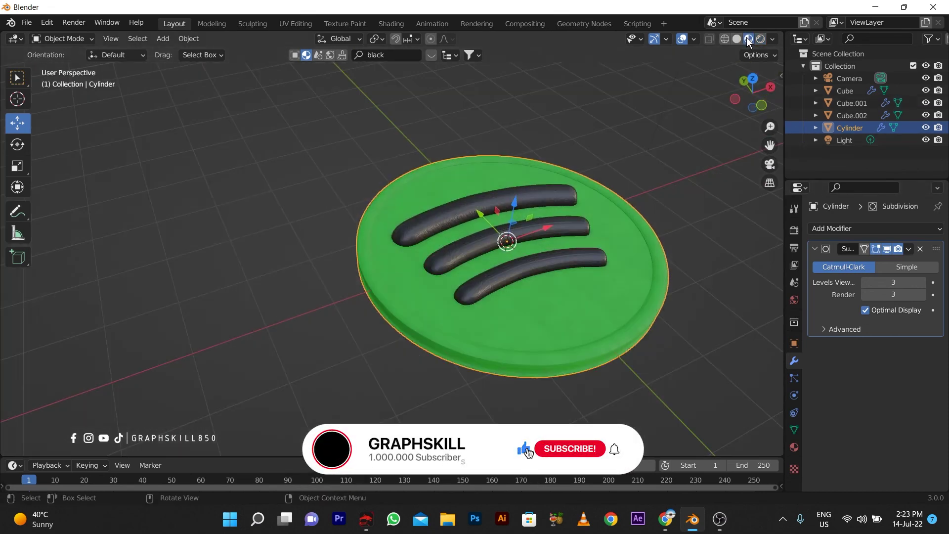
{"action": "mouse_move", "coordinate": [410, 262]}
{"action": "middle_mouse_down"}
{"action": "mouse_move", "coordinate": [428, 318]}
{"action": "mouse_move", "coordinate": [351, 212]}
{"action": "mouse_move", "coordinate": [272, 206]}
{"action": "mouse_move", "coordinate": [419, 245]}
{"action": "mouse_move", "coordinate": [544, 173]}
{"action": "middle_mouse_up"}
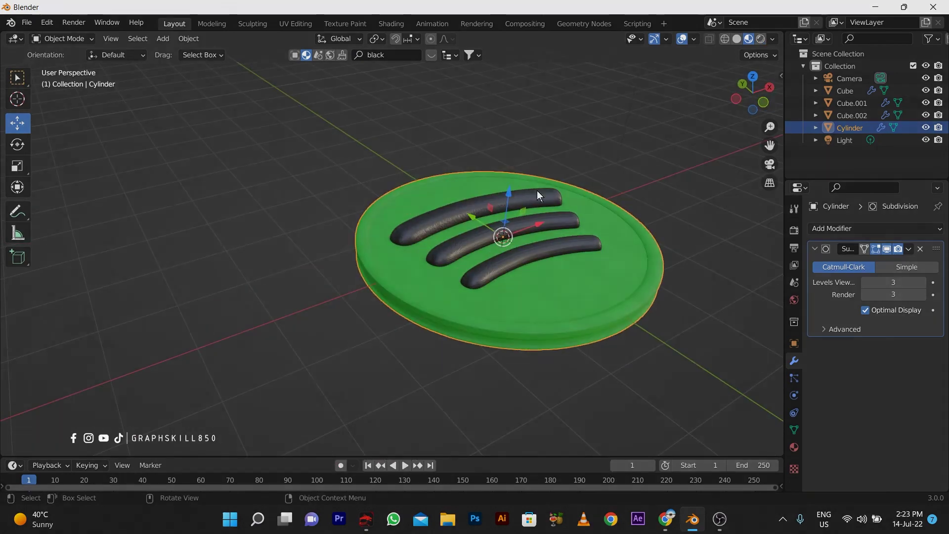